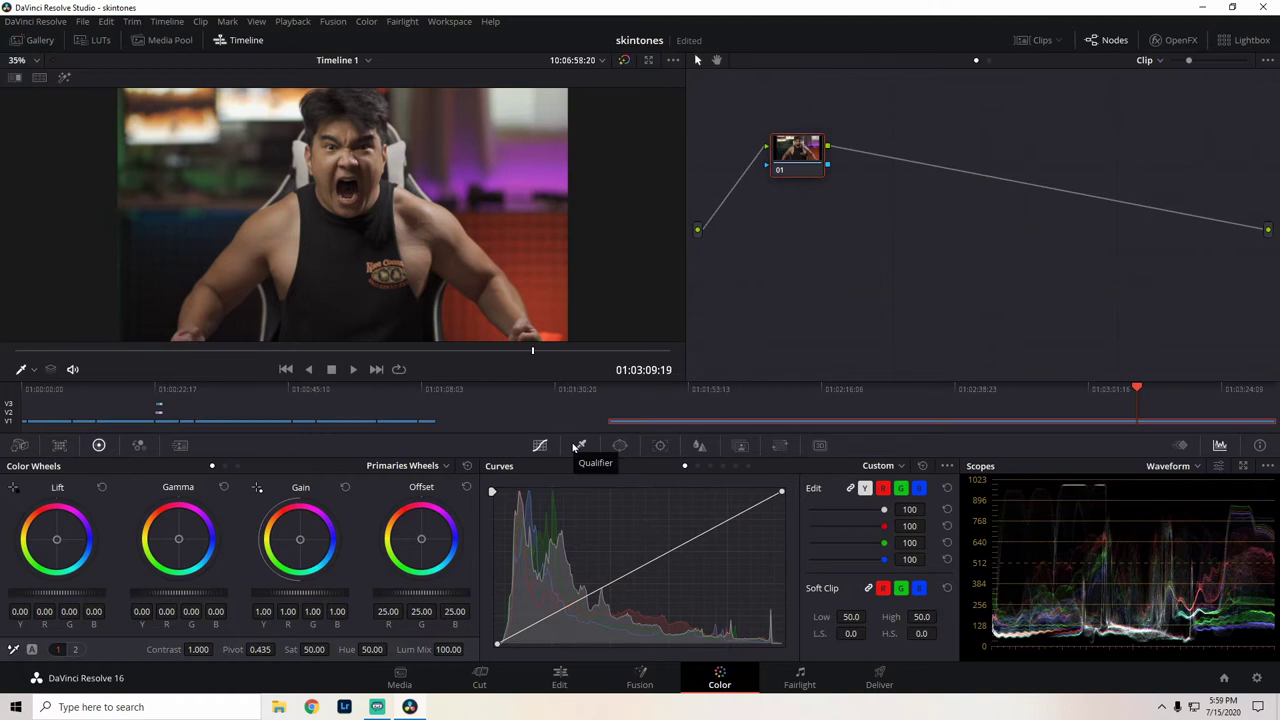
Step: Show the HSL qualifier controls and set the viewer overlay to Qualifier mode
{"action": "left_click", "coordinate": [578, 446]}
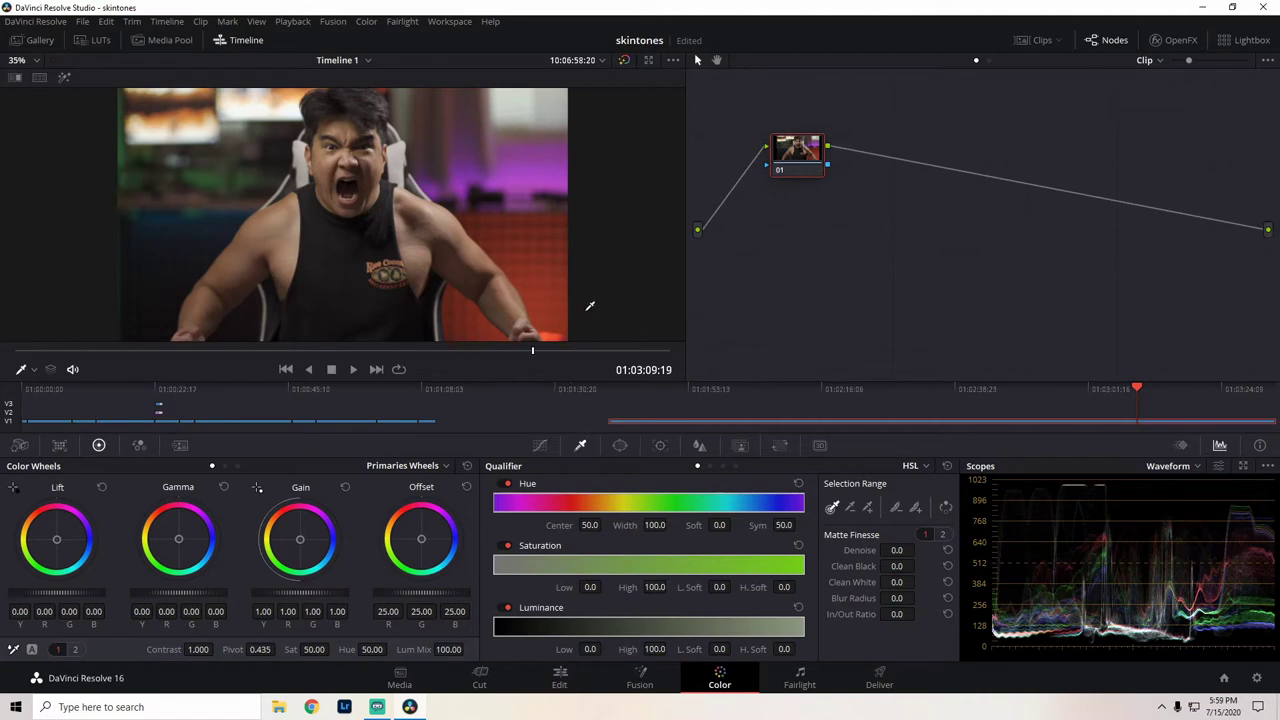
{"action": "left_click", "coordinate": [33, 371]}
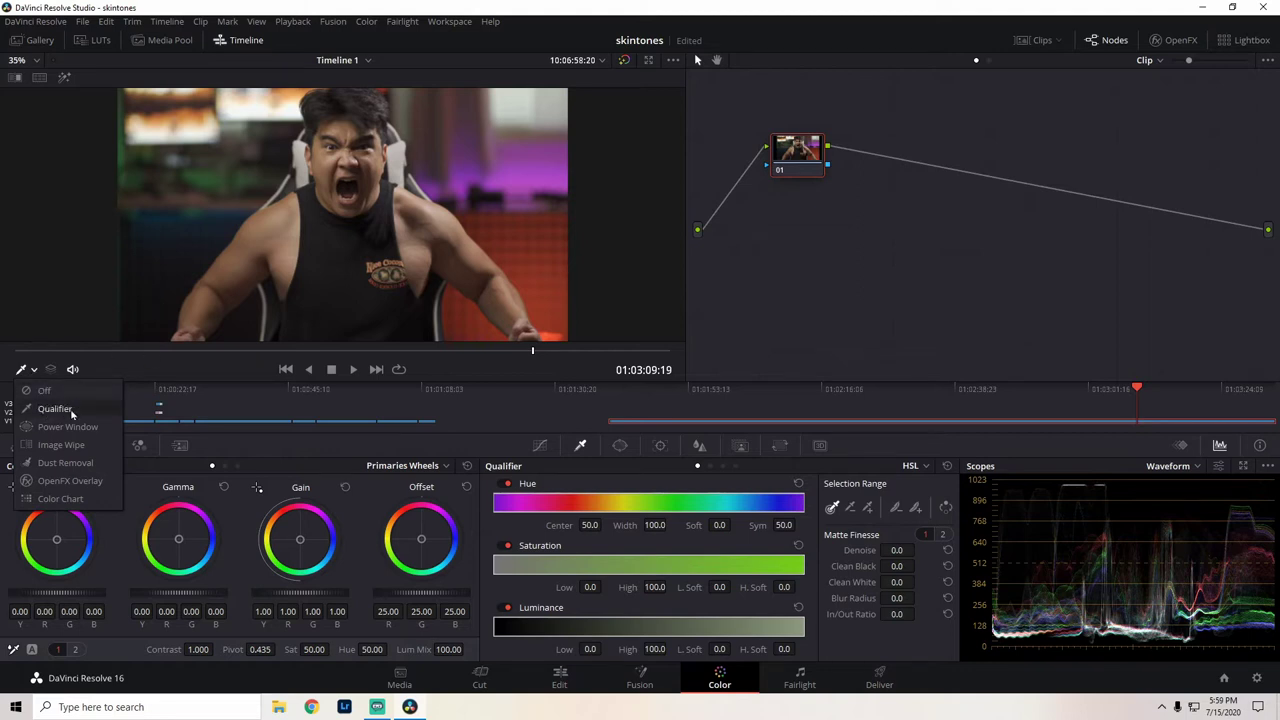
{"action": "left_click", "coordinate": [55, 409]}
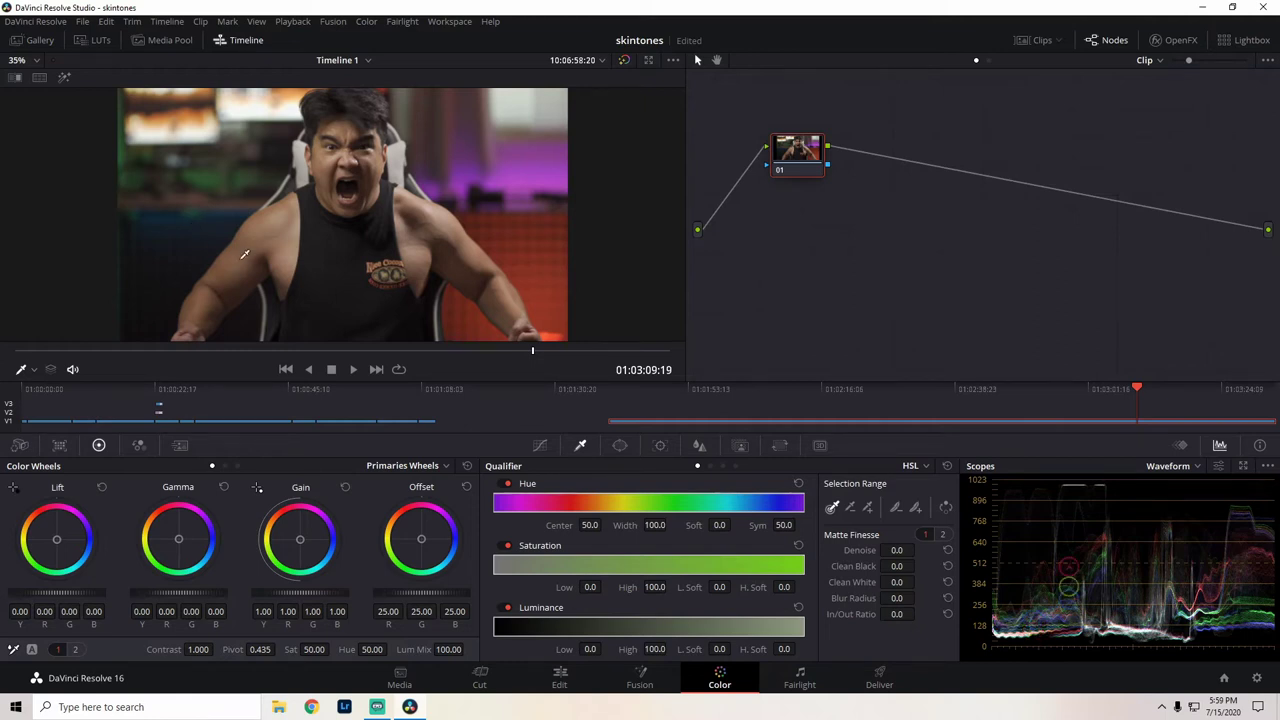
Step: Sample and extend the skin selection to hue centre 34.4, width 5.6, luminance 47.8–67.6, checking the matte
{"action": "left_click", "coordinate": [65, 85]}
{"action": "left_click", "coordinate": [475, 247]}
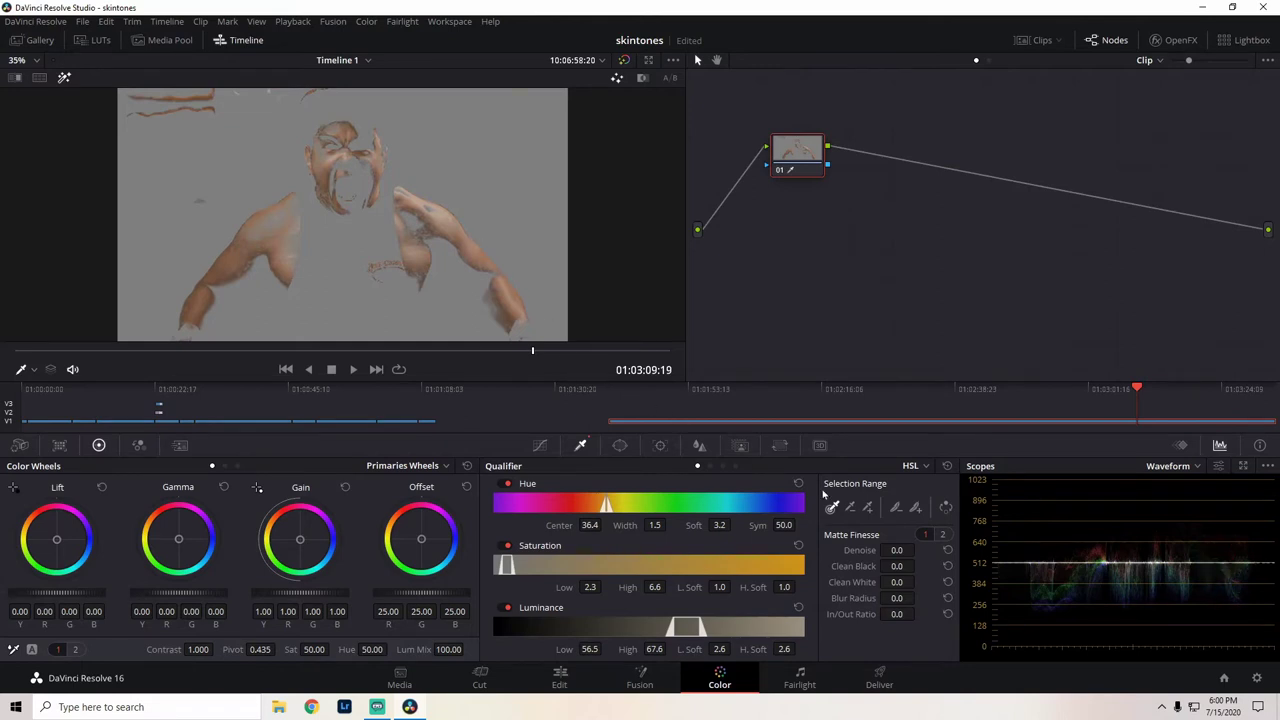
{"action": "left_click", "coordinate": [868, 508]}
{"action": "left_click", "coordinate": [420, 218]}
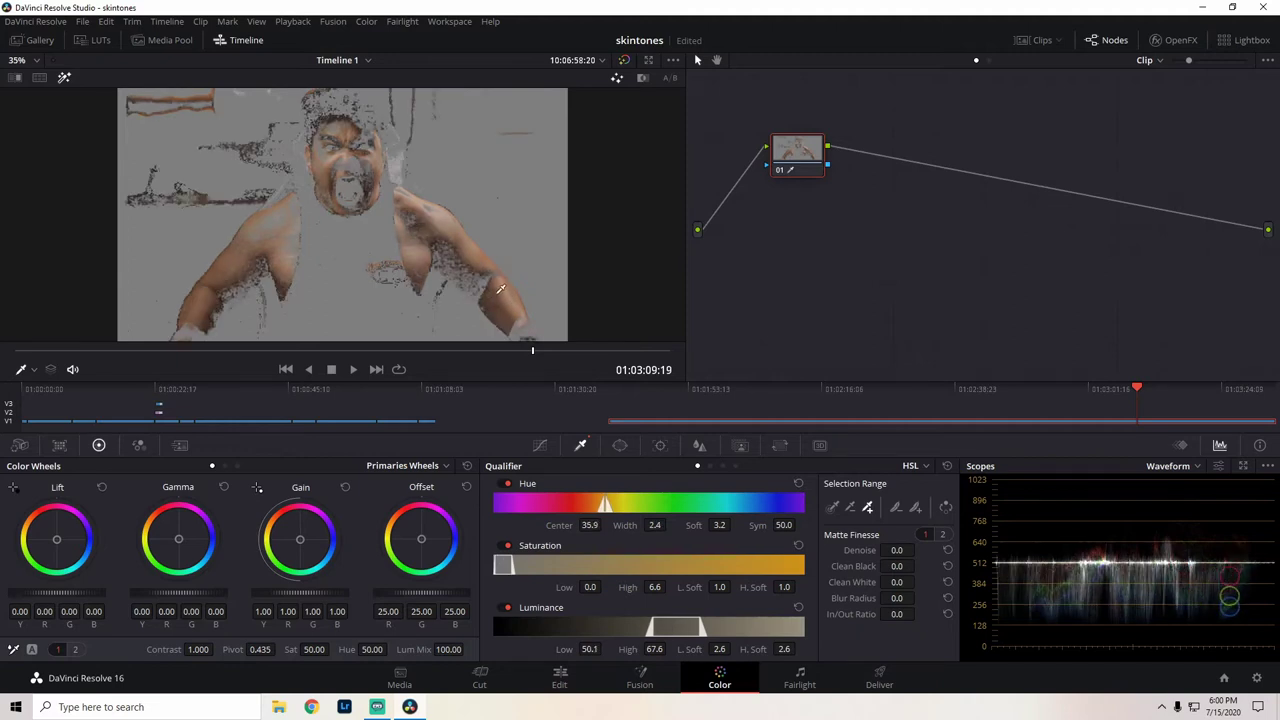
{"action": "left_click", "coordinate": [490, 277]}
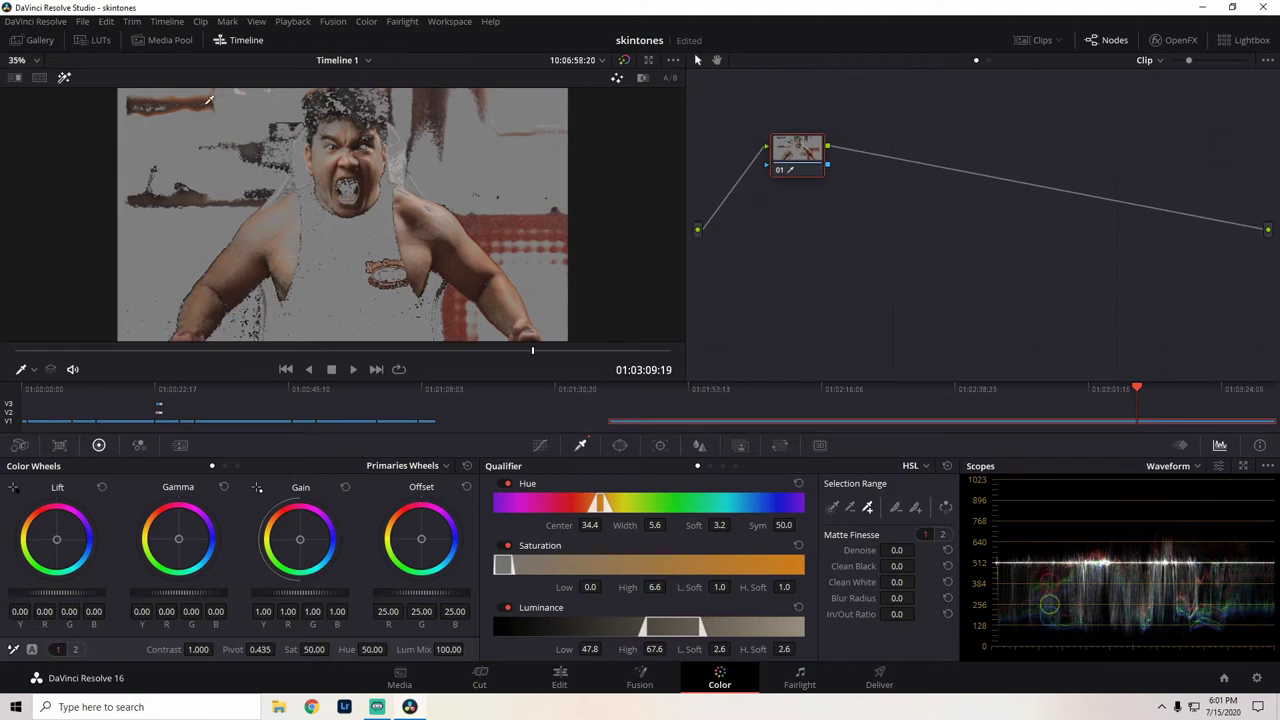
{"action": "left_click", "coordinate": [64, 77]}
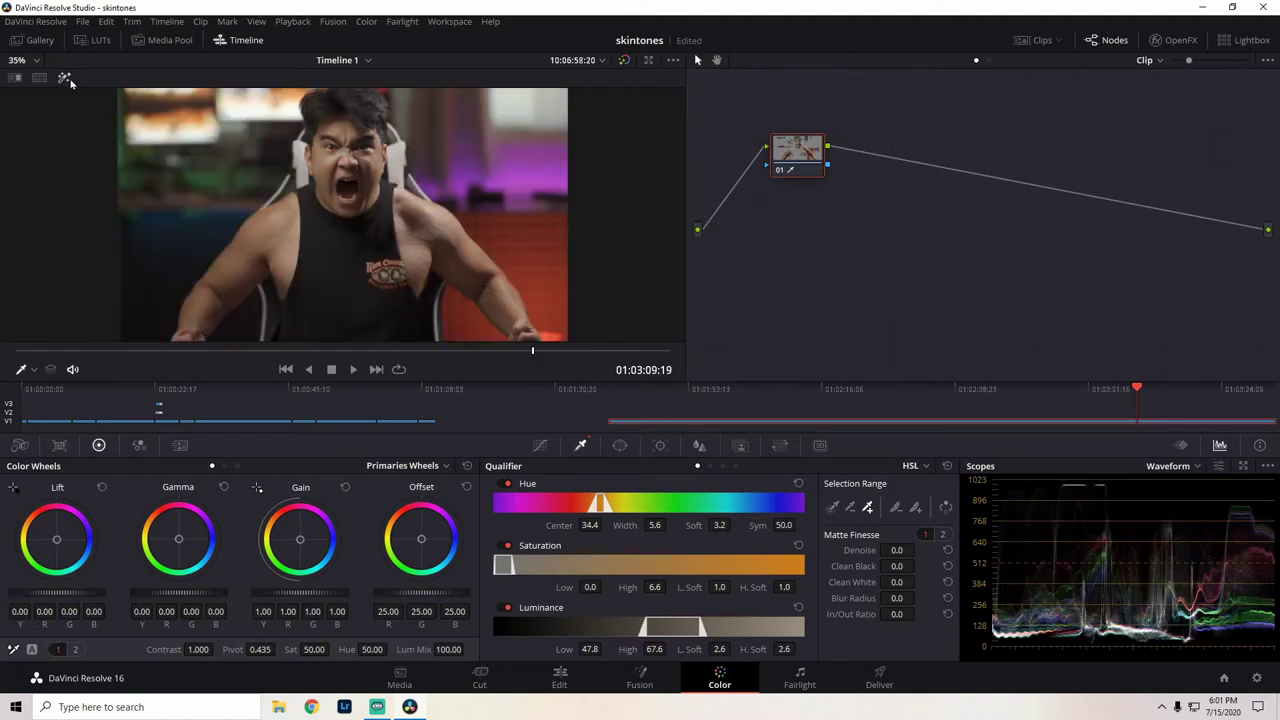
Step: Raise the hue centre to 36.7 and luminance low to 50.3, undoing the last softness change
{"action": "left_click", "coordinate": [64, 77]}
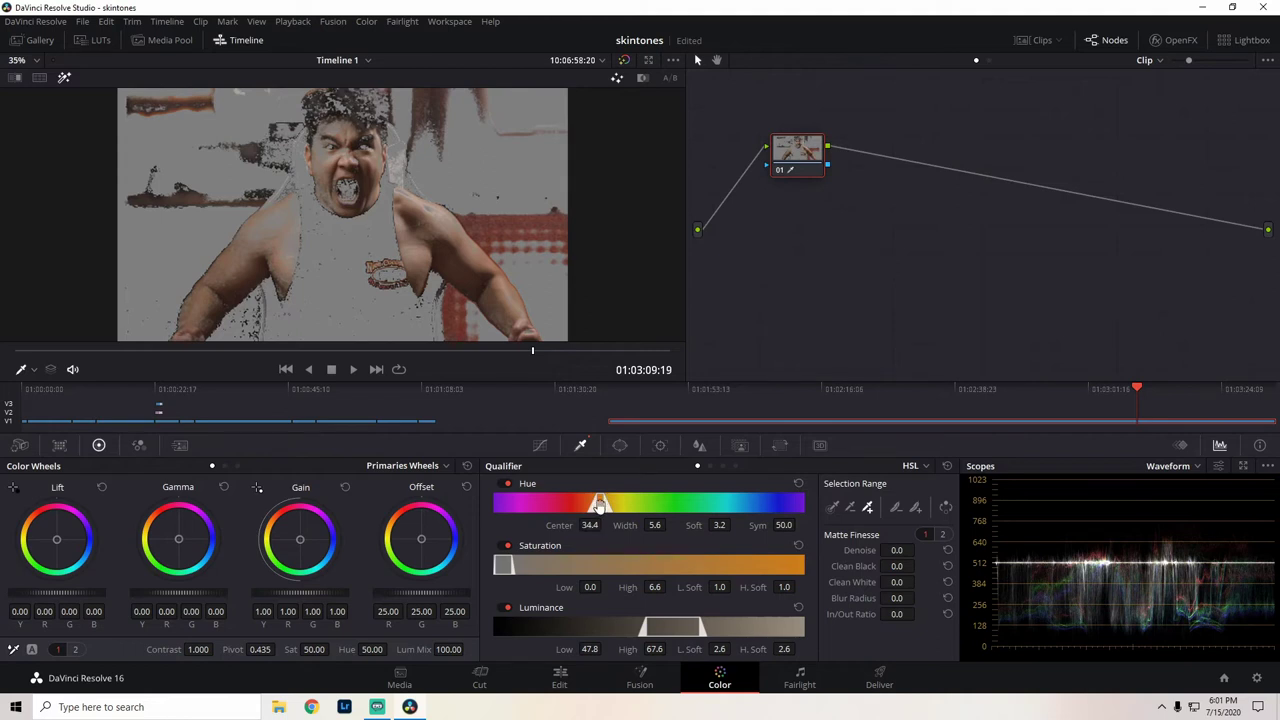
{"action": "left_click_drag", "start_coordinate": [600, 505], "coordinate": [607, 505]}
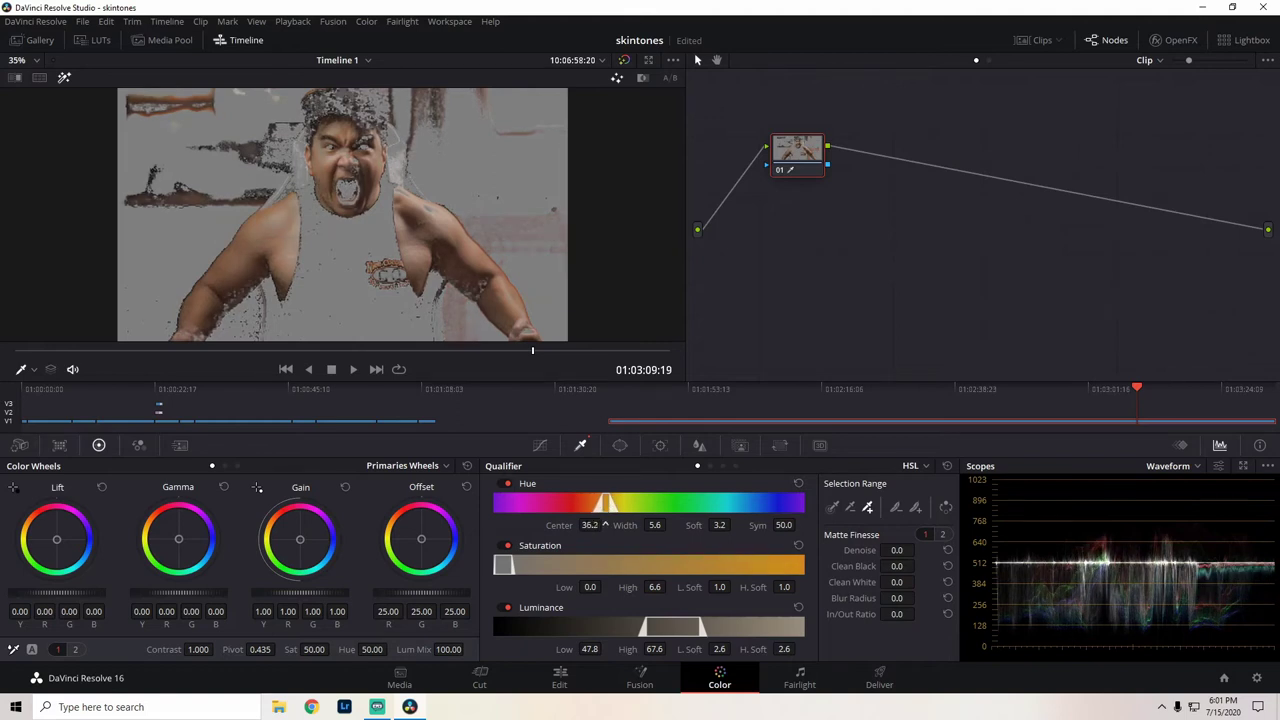
{"action": "left_click_drag", "start_coordinate": [604, 524], "coordinate": [605, 524]}
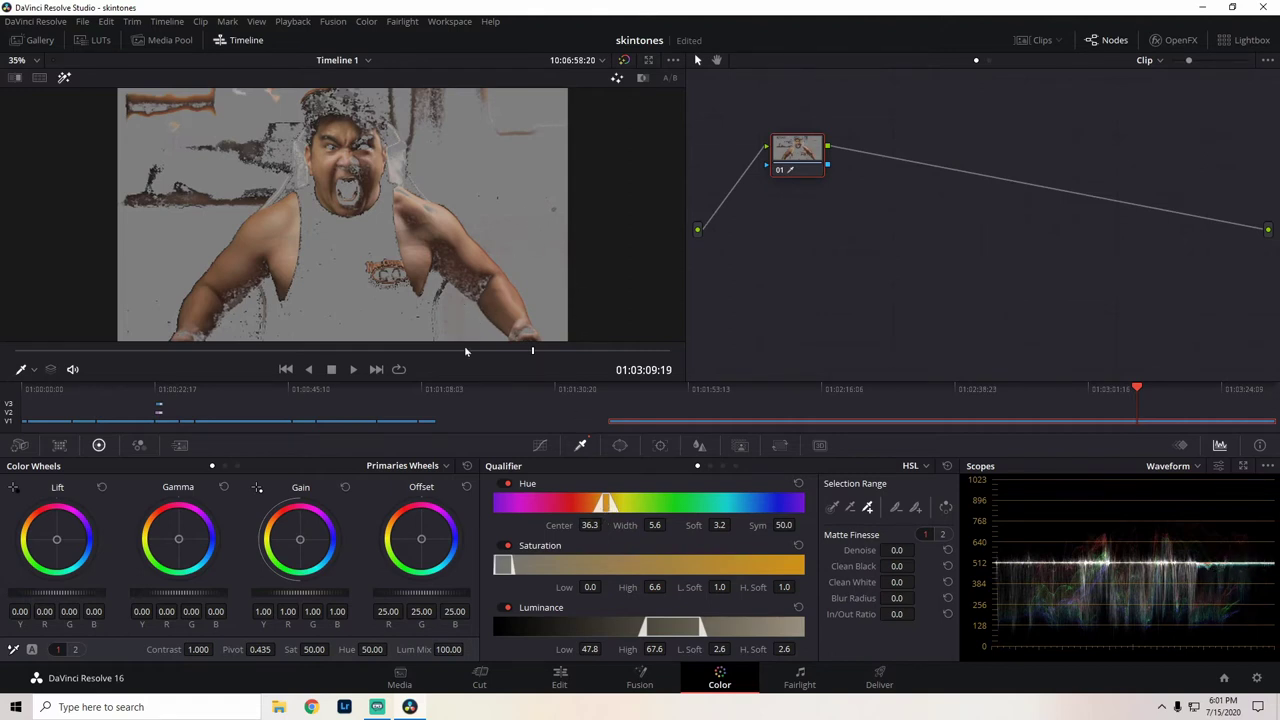
{"action": "left_click_drag", "start_coordinate": [604, 525], "coordinate": [604, 524]}
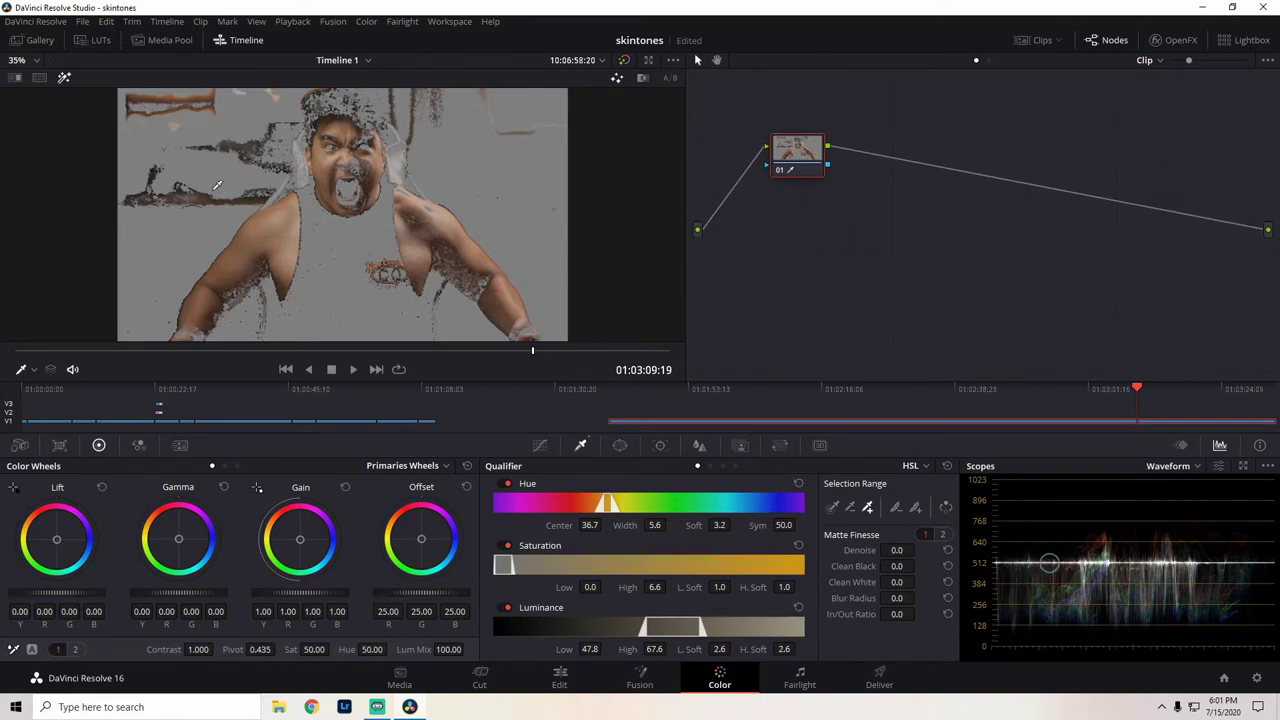
{"action": "left_click_drag", "start_coordinate": [664, 649], "coordinate": [690, 649]}
{"action": "key", "text": "ctrl+z"}
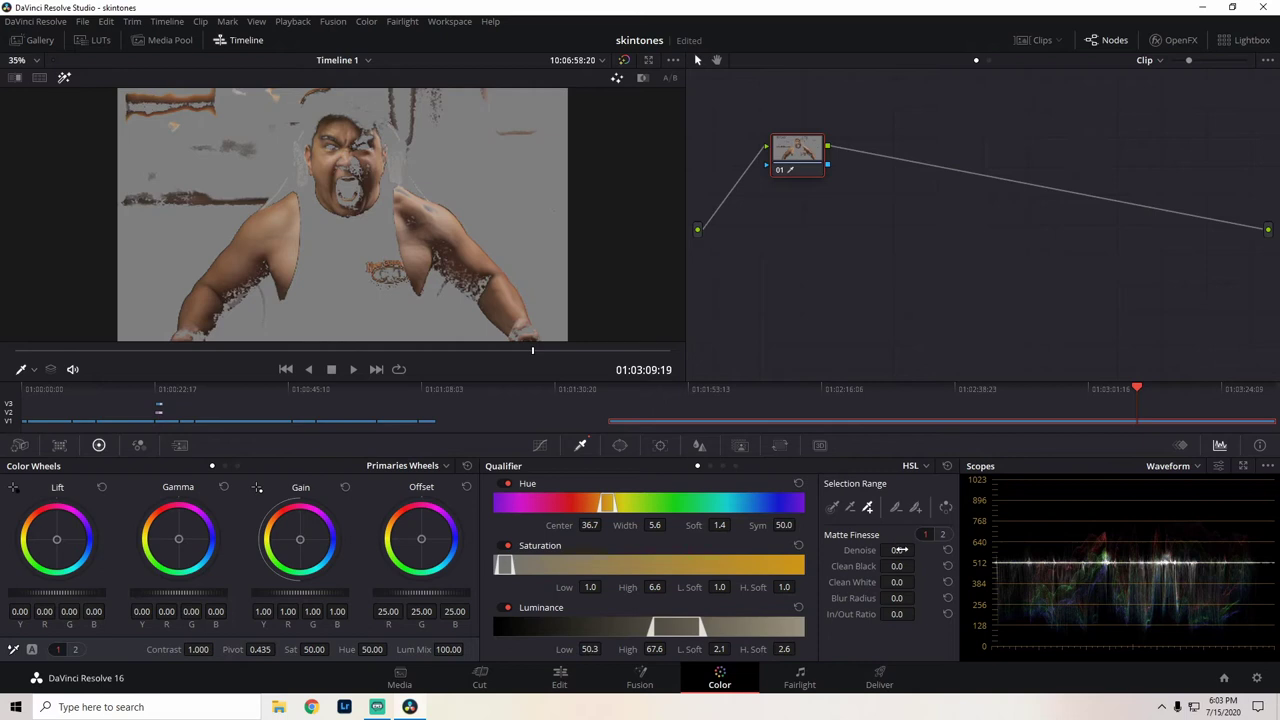
Step: Set Matte Finesse Denoise to 8.7, Clean Black to 7.9 and Clean White to 39.6
{"action": "left_click_drag", "start_coordinate": [898, 550], "coordinate": [918, 549]}
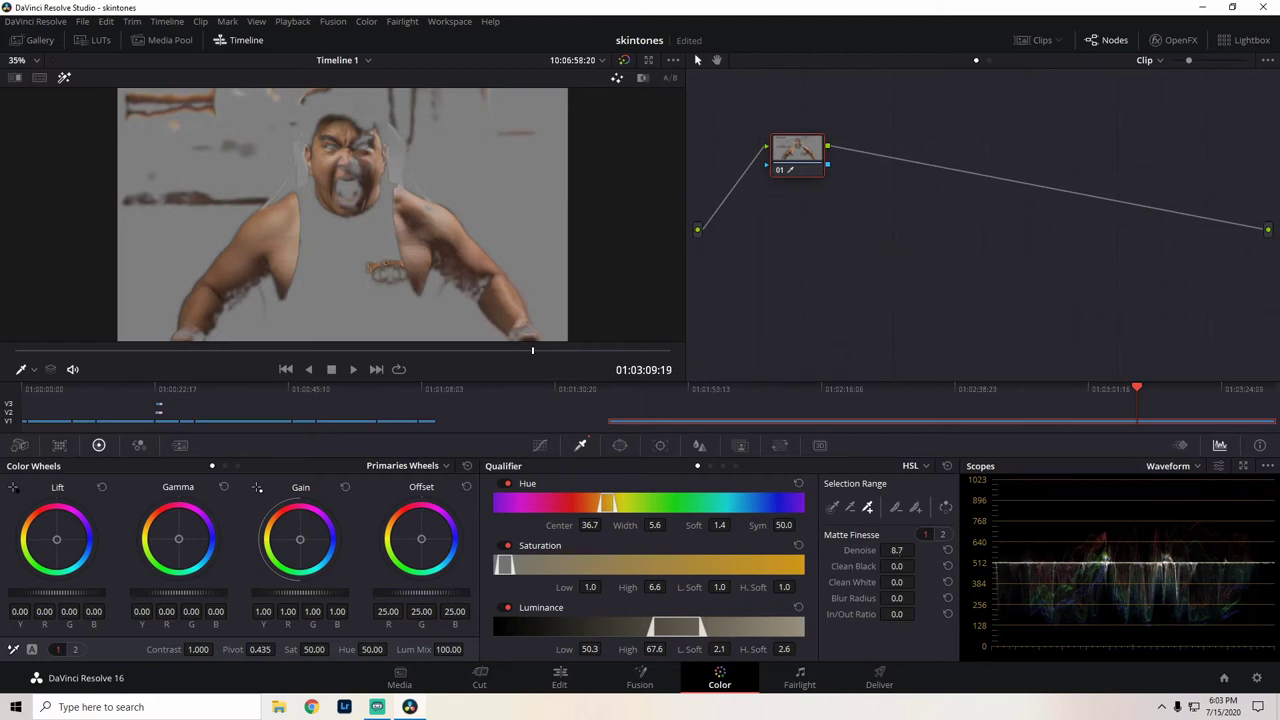
{"action": "left_click_drag", "start_coordinate": [918, 566], "coordinate": [887, 566]}
{"action": "left_click_drag", "start_coordinate": [896, 566], "coordinate": [918, 566]}
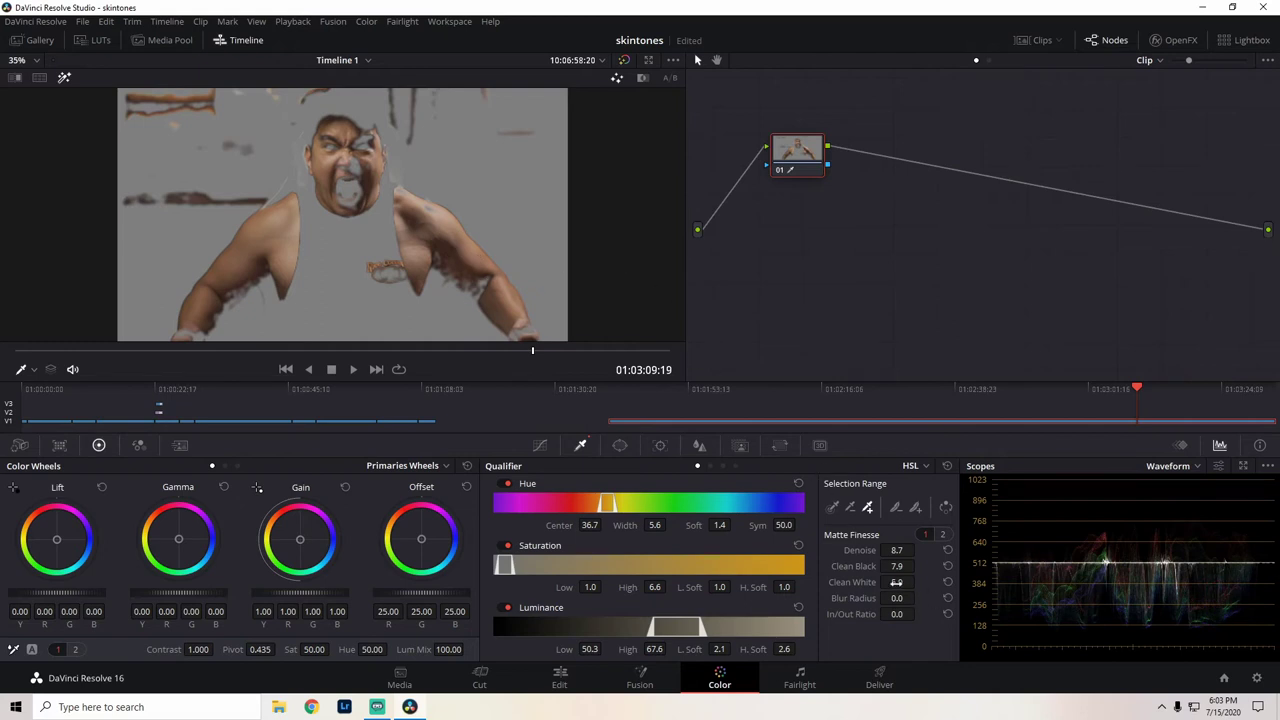
{"action": "left_click_drag", "start_coordinate": [918, 581], "coordinate": [918, 582]}
{"action": "left_click_drag", "start_coordinate": [918, 581], "coordinate": [918, 581]}
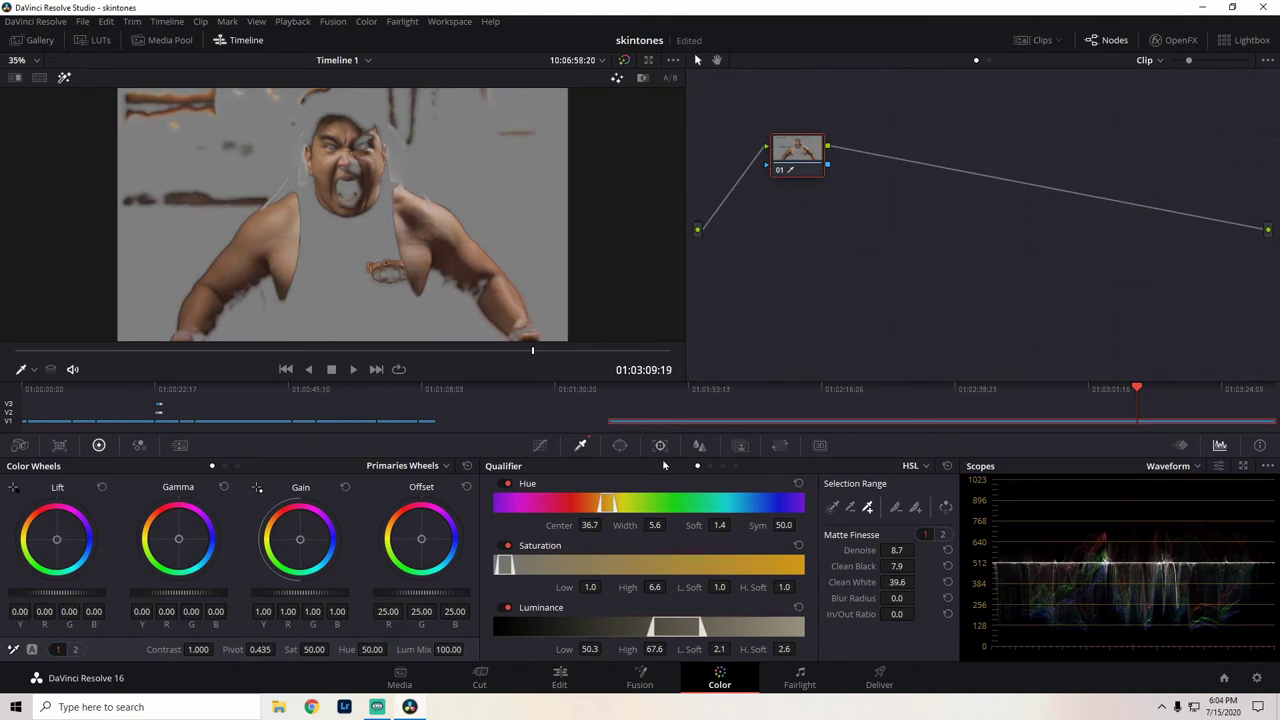
{"action": "left_click", "coordinate": [942, 537]}
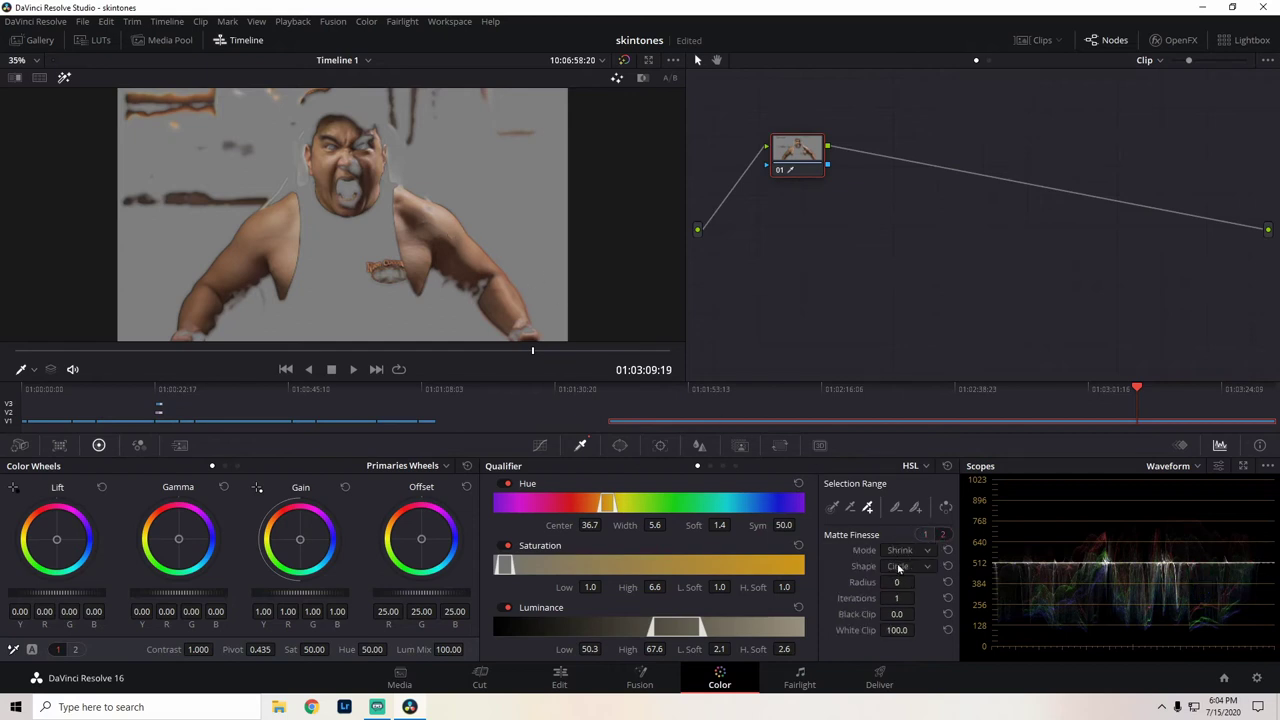
Step: Apply a Circle shrink with radius 3 and 3 iterations, white clip 88.5 and black clip 0.0
{"action": "left_click_drag", "start_coordinate": [905, 582], "coordinate": [918, 582]}
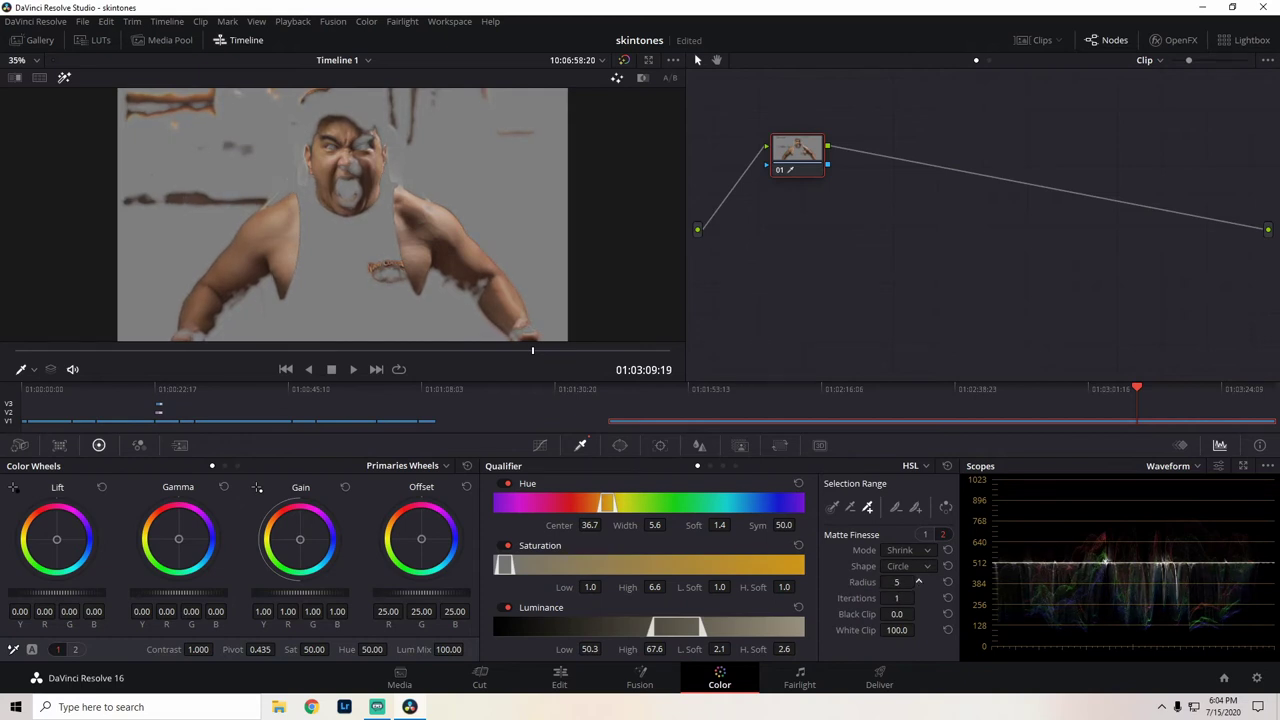
{"action": "double_click", "coordinate": [918, 582]}
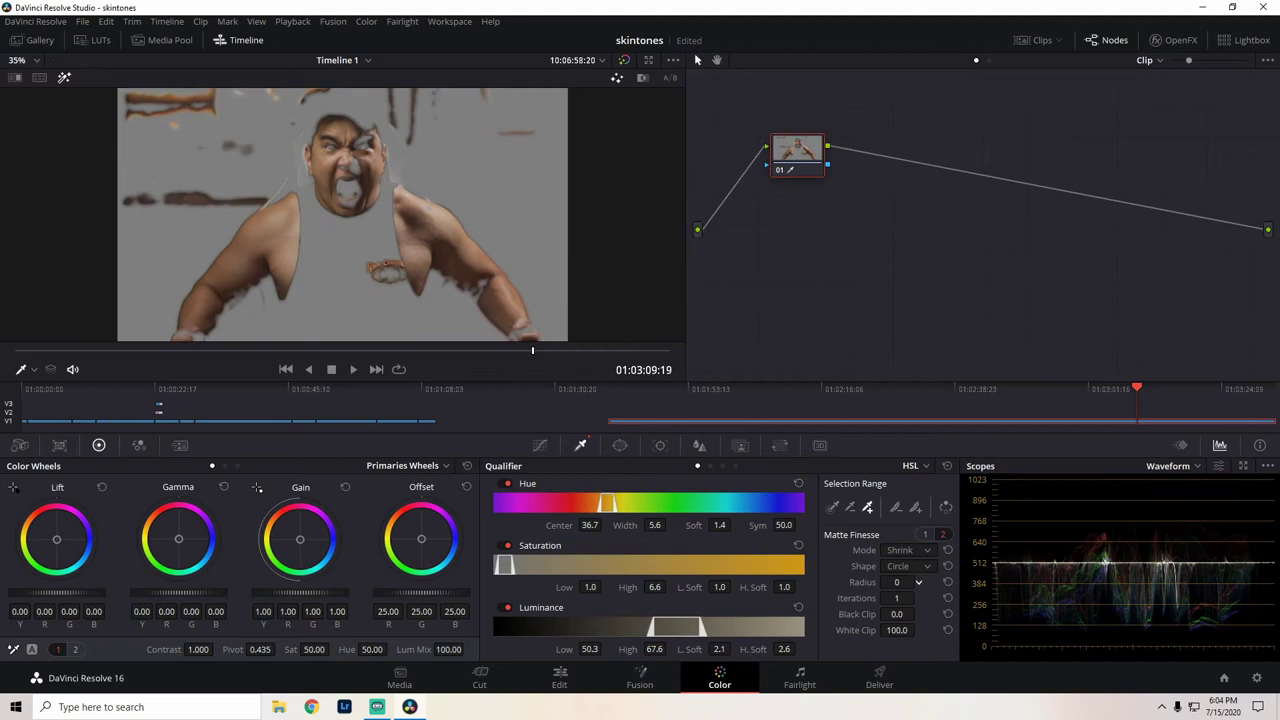
{"action": "scroll", "coordinate": [918, 582], "scroll_direction": "up", "scroll_amount": 2}
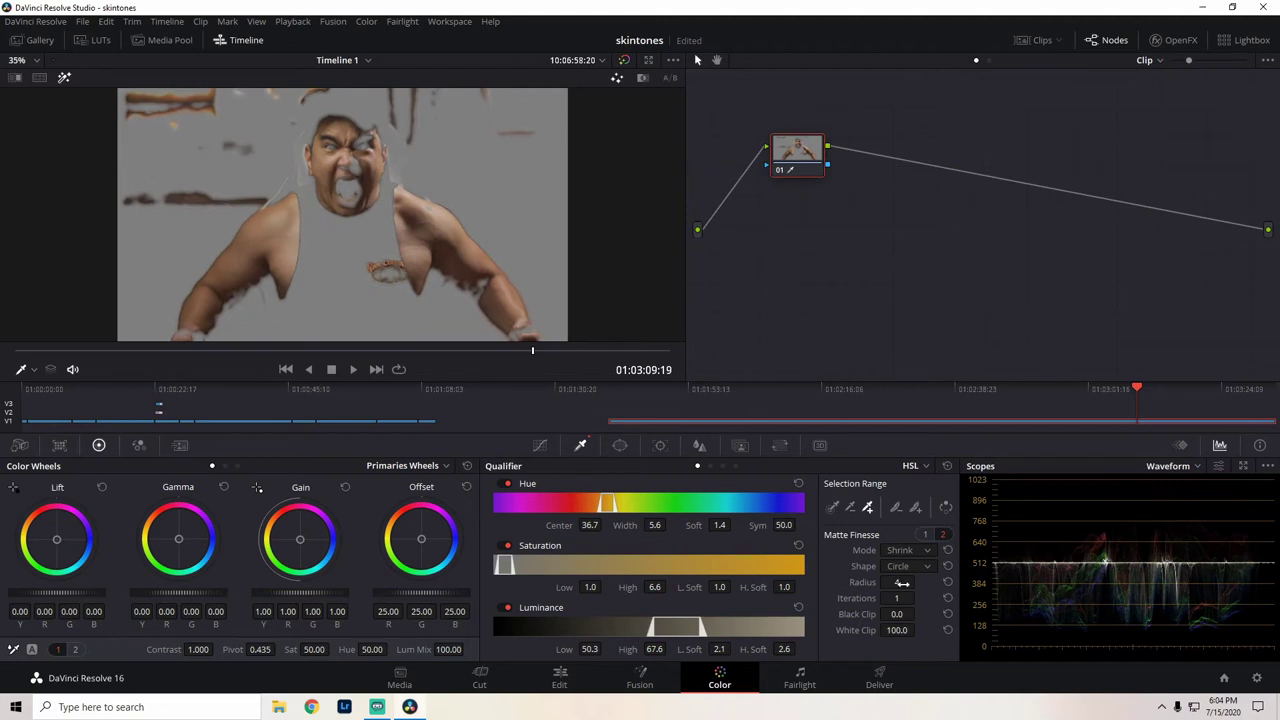
{"action": "scroll", "coordinate": [903, 583], "scroll_direction": "down", "scroll_amount": 1}
{"action": "scroll", "coordinate": [918, 597], "scroll_direction": "down", "scroll_amount": 1}
{"action": "scroll", "coordinate": [918, 597], "scroll_direction": "up", "scroll_amount": 1}
{"action": "left_click_drag", "start_coordinate": [897, 630], "coordinate": [918, 613]}
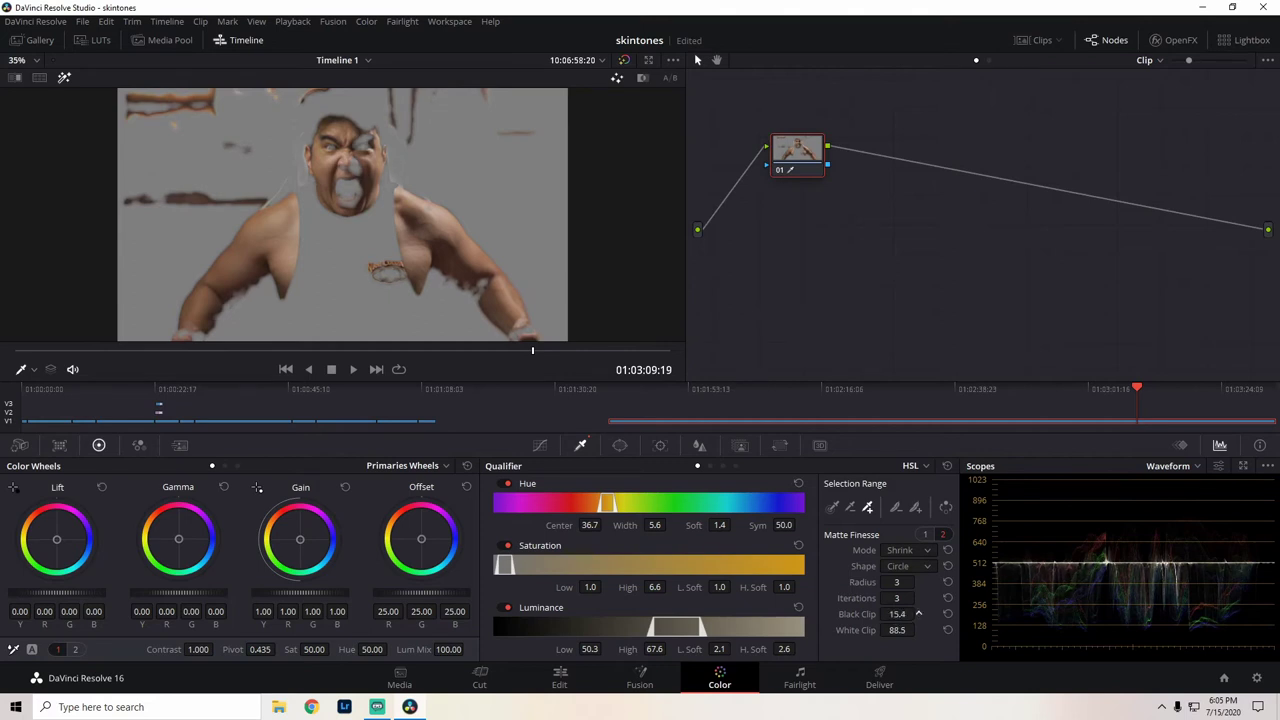
{"action": "left_click_drag", "start_coordinate": [918, 614], "coordinate": [916, 614]}
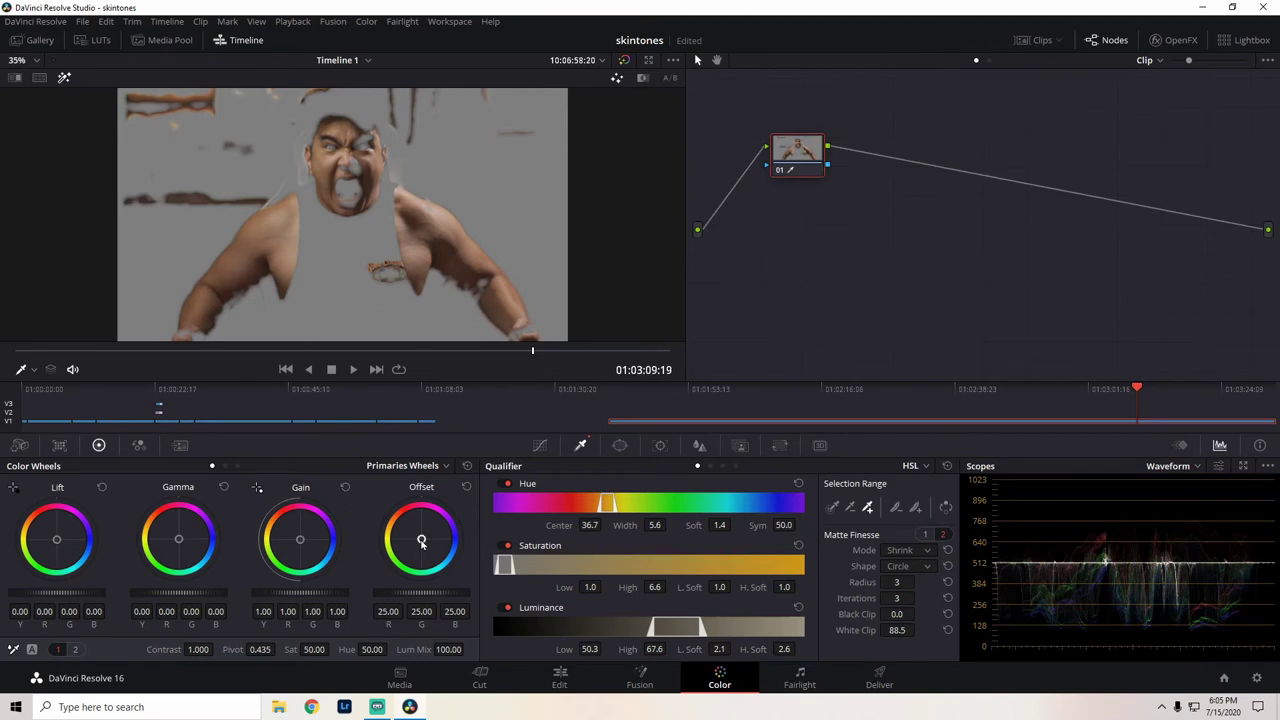
Step: Push the Offset wheel toward green to tint the skin, comparing the full image with the grey matte
{"action": "left_click_drag", "start_coordinate": [421, 543], "coordinate": [396, 562]}
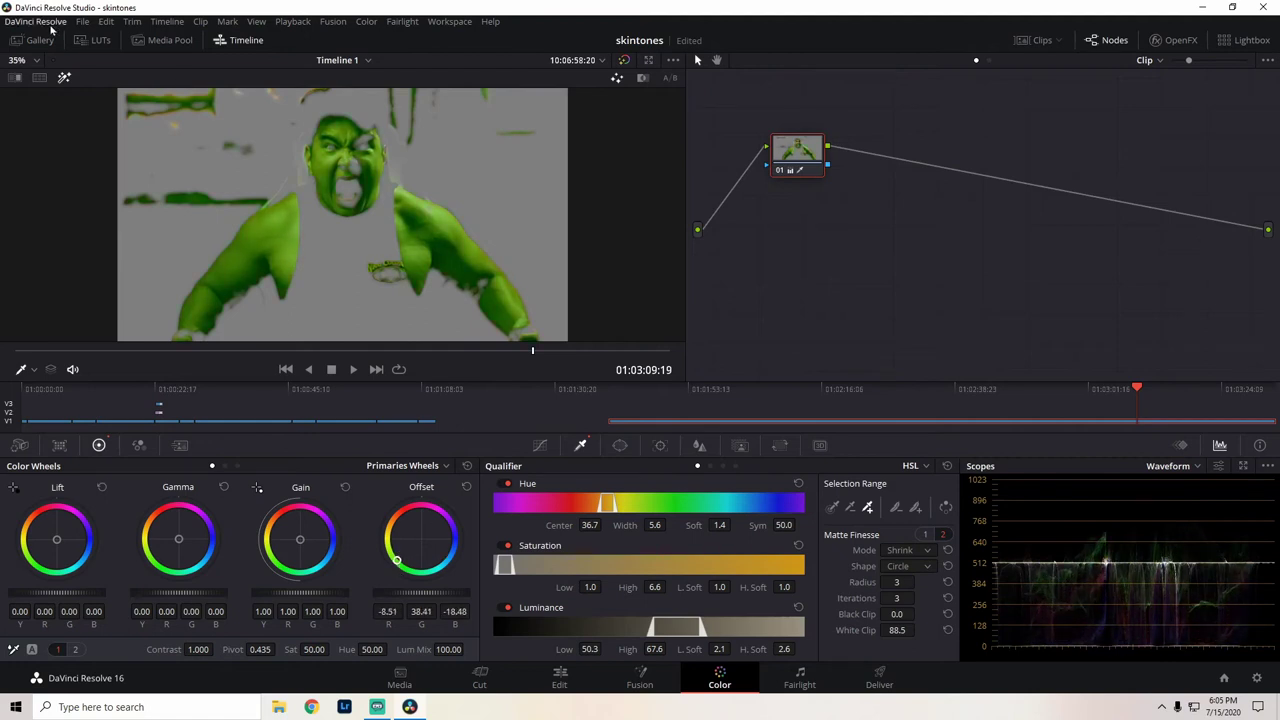
{"action": "left_click", "coordinate": [64, 79]}
{"action": "left_click", "coordinate": [64, 79]}
{"action": "left_click", "coordinate": [64, 79]}
{"action": "left_click", "coordinate": [64, 79]}
{"action": "left_click", "coordinate": [64, 79]}
{"action": "left_click", "coordinate": [64, 79]}
{"action": "left_click", "coordinate": [64, 79]}
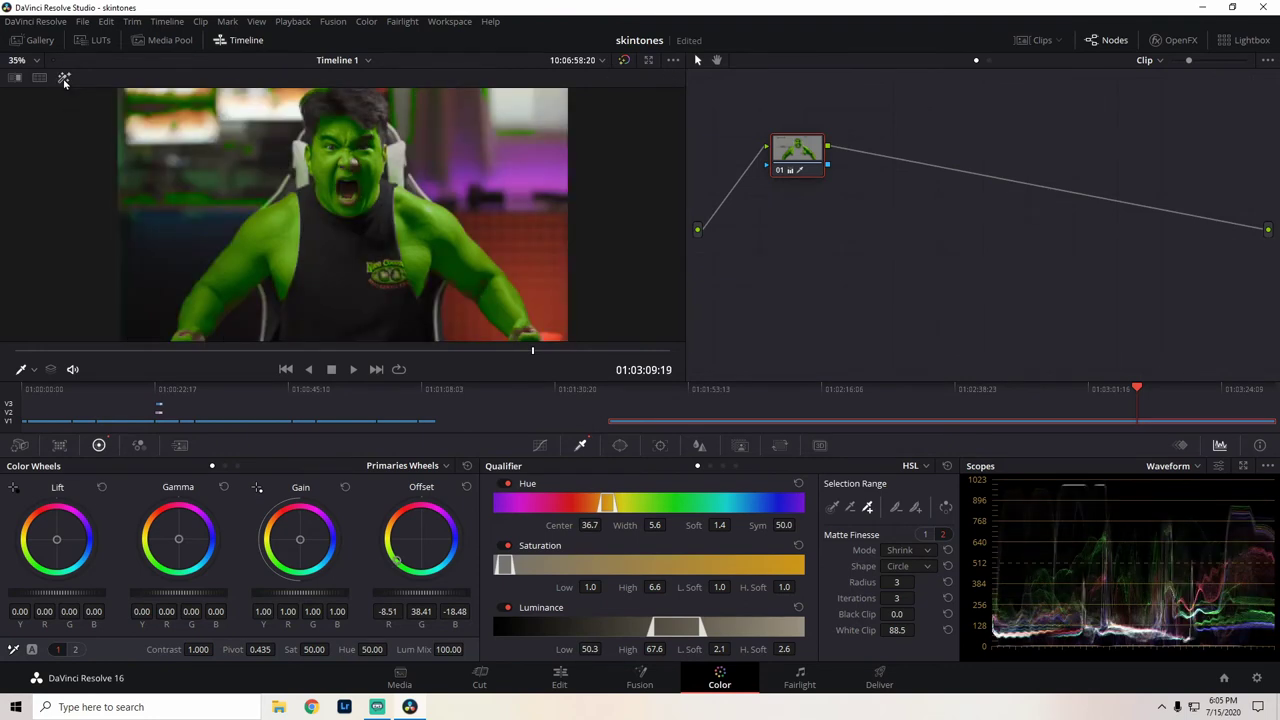
{"action": "left_click", "coordinate": [64, 79]}
{"action": "left_click", "coordinate": [64, 79]}
{"action": "left_click", "coordinate": [64, 79]}
{"action": "left_click", "coordinate": [64, 79]}
{"action": "left_click", "coordinate": [64, 79]}
{"action": "left_click", "coordinate": [64, 79]}
{"action": "key", "text": "shift+h"}
Step: Adjust the hue qualifier to centre 36.0 and symmetry 46.3 with a narrower, hard-edged range
{"action": "mouse_move", "coordinate": [785, 525]}
{"action": "left_mouse_down"}
{"action": "mouse_move", "coordinate": [799, 524]}
{"action": "mouse_move", "coordinate": [774, 530]}
{"action": "mouse_move", "coordinate": [806, 524]}
{"action": "left_mouse_up"}
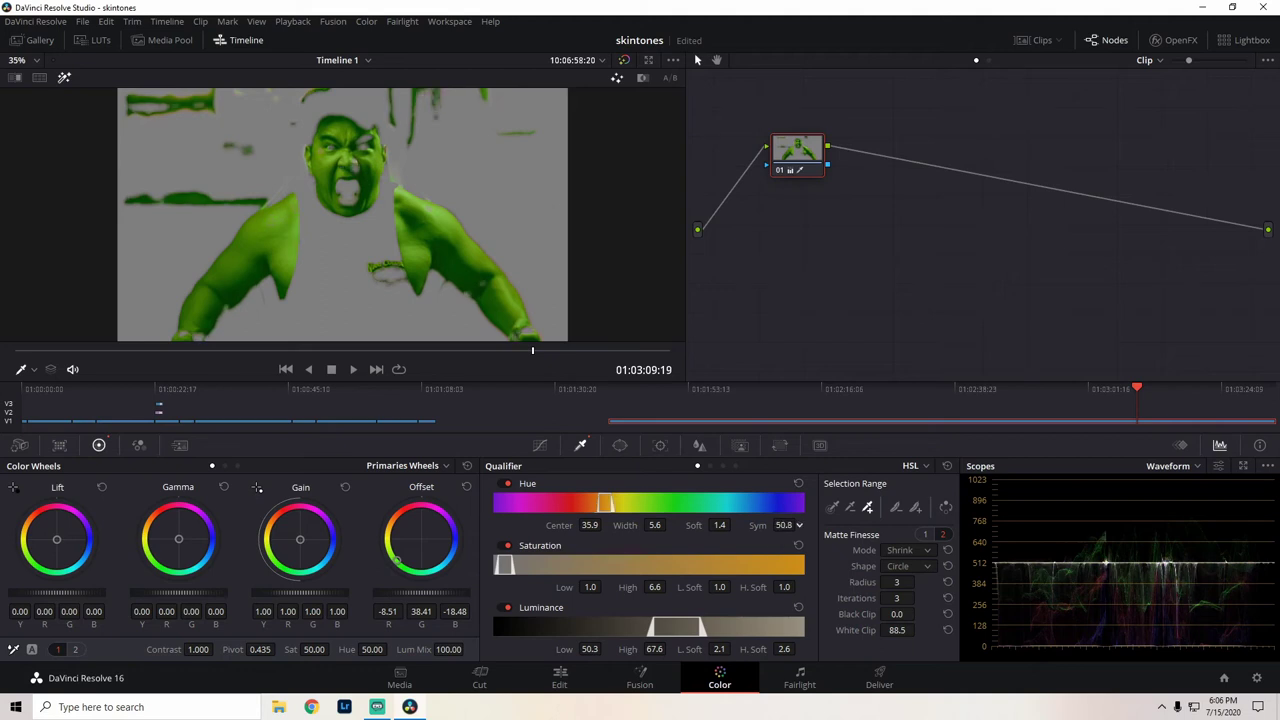
{"action": "left_click_drag", "start_coordinate": [719, 525], "coordinate": [744, 500]}
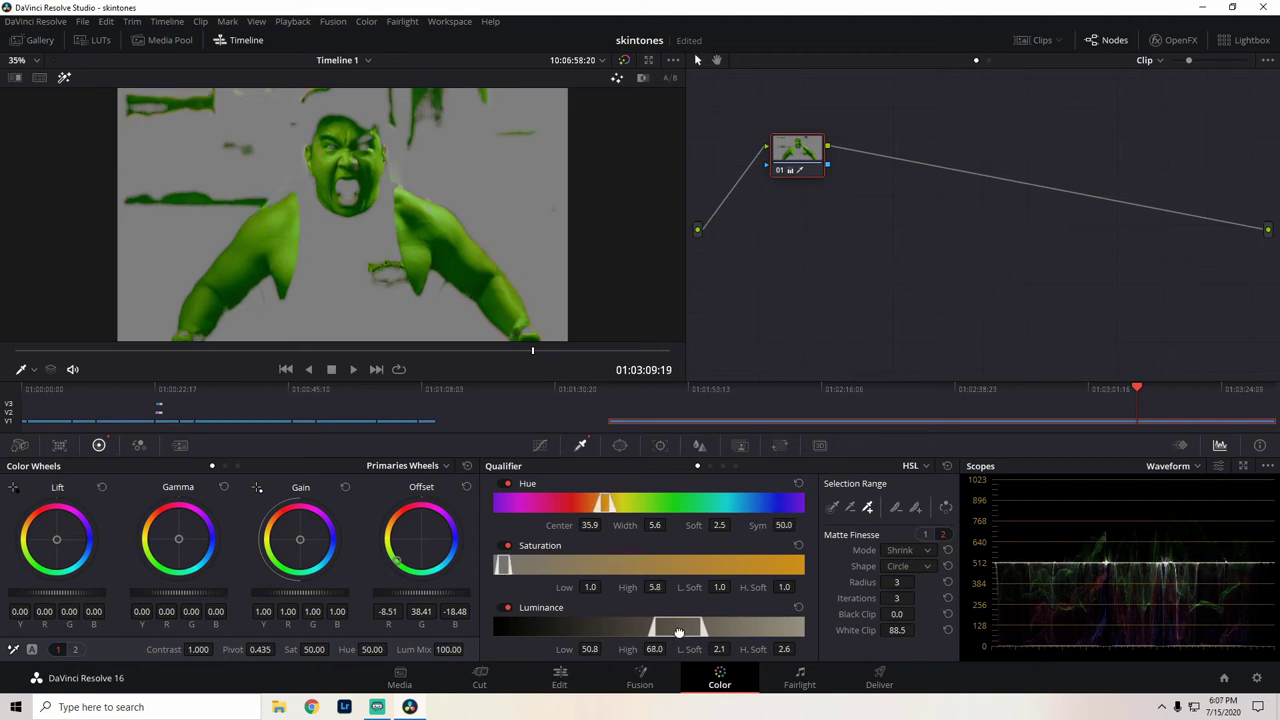
{"action": "left_click_drag", "start_coordinate": [652, 524], "coordinate": [604, 524]}
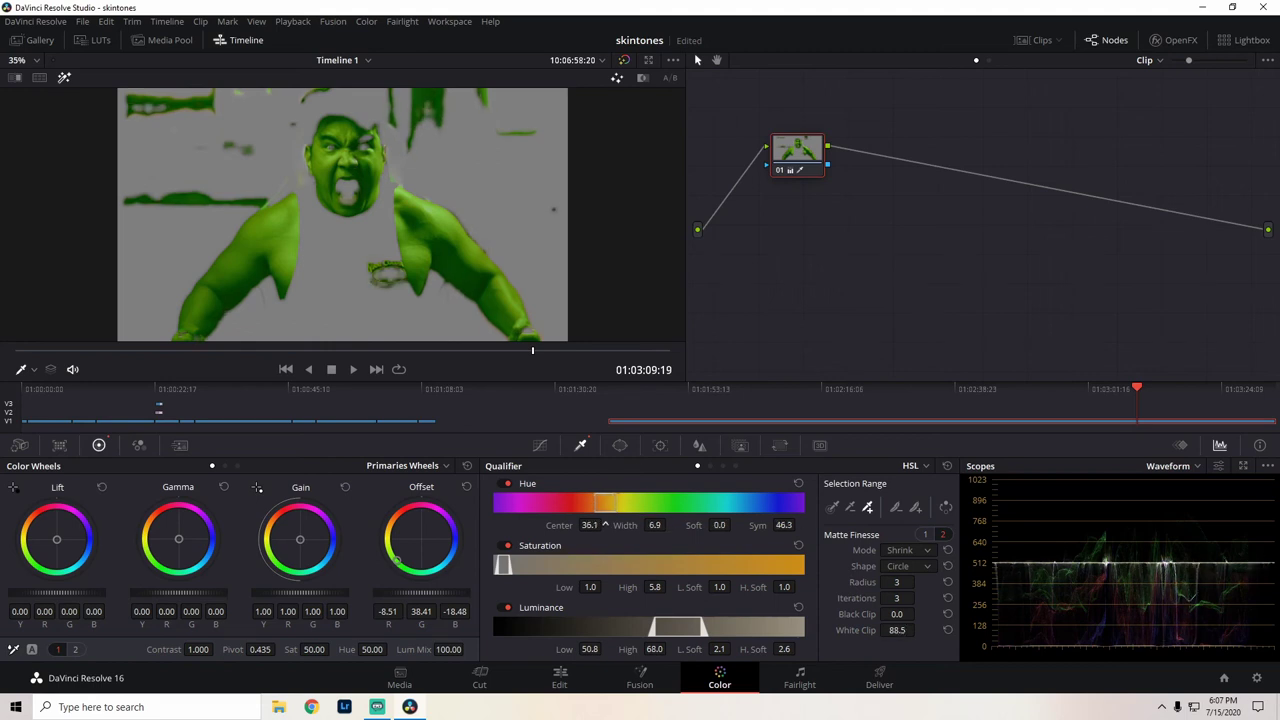
Step: Toggle the Highlight matte preview to check the skin selection, then show the Window palette
{"action": "left_click", "coordinate": [64, 78]}
{"action": "left_click", "coordinate": [64, 78]}
{"action": "left_click", "coordinate": [64, 78]}
{"action": "left_click", "coordinate": [64, 78]}
{"action": "left_click", "coordinate": [64, 78]}
{"action": "left_click", "coordinate": [64, 80]}
{"action": "left_click", "coordinate": [64, 80]}
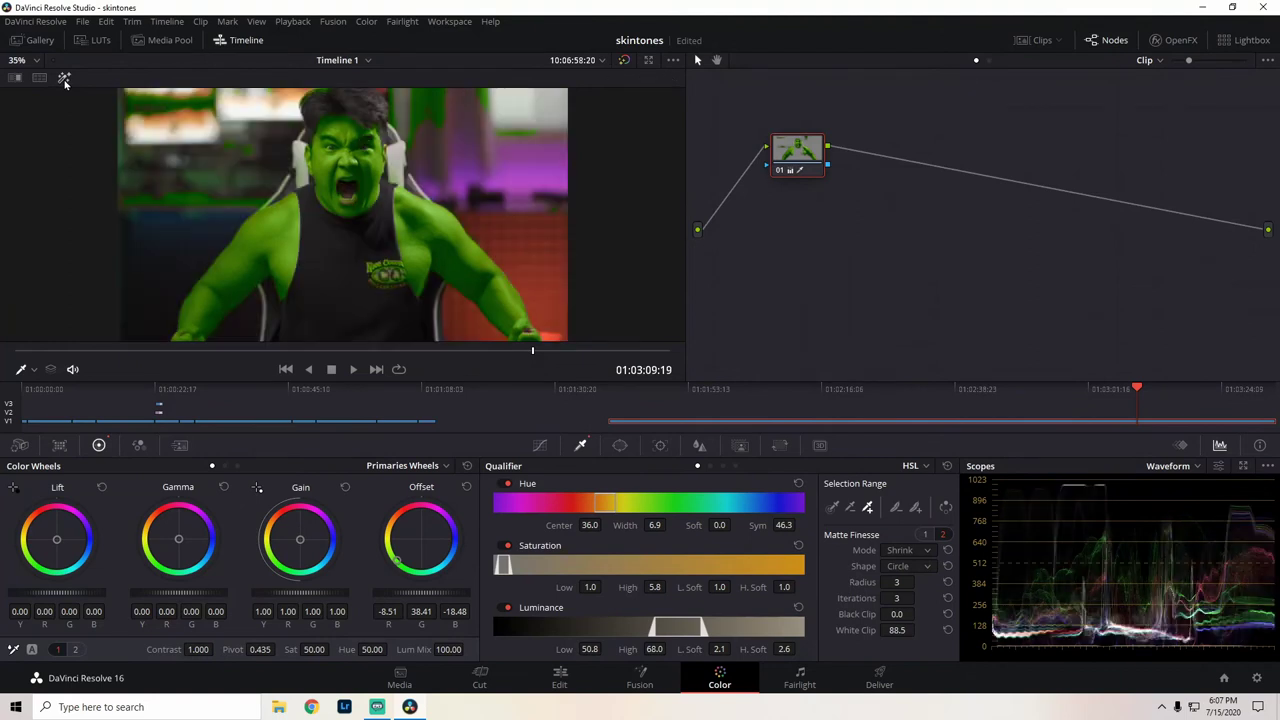
{"action": "left_click", "coordinate": [64, 80]}
{"action": "left_click", "coordinate": [64, 80]}
{"action": "left_click", "coordinate": [64, 80]}
{"action": "left_click", "coordinate": [64, 80]}
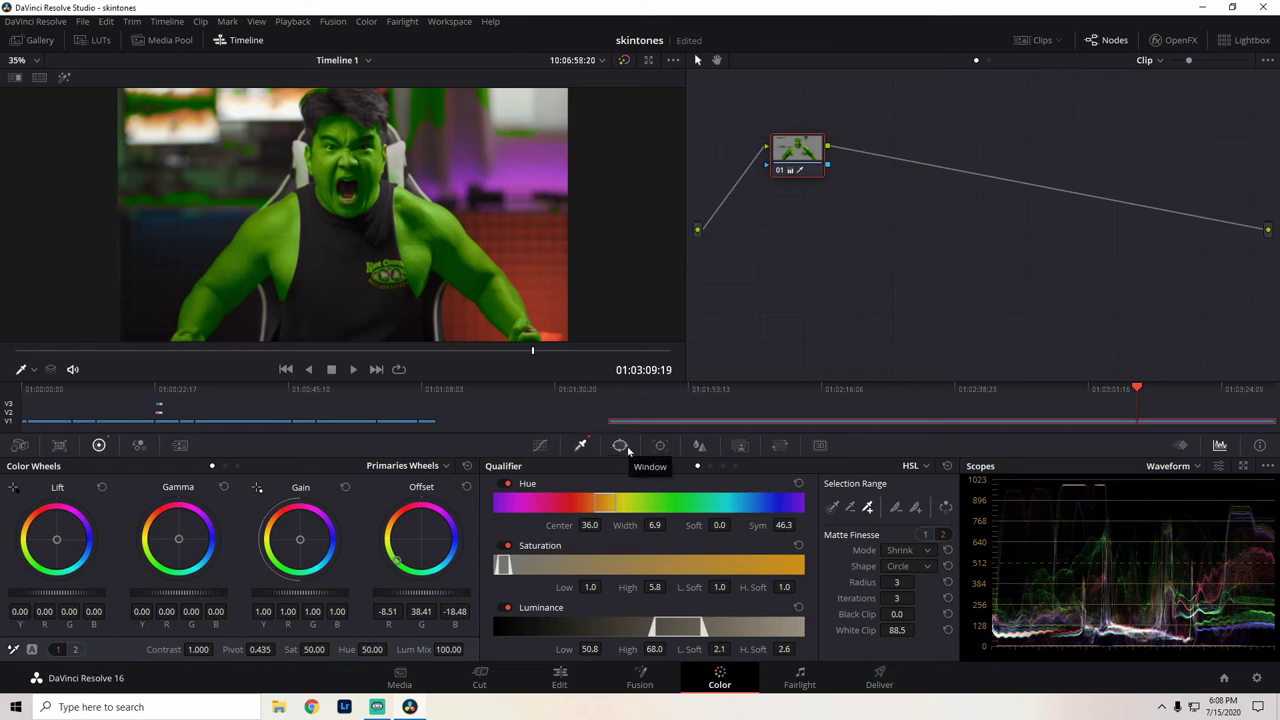
{"action": "left_click", "coordinate": [620, 447]}
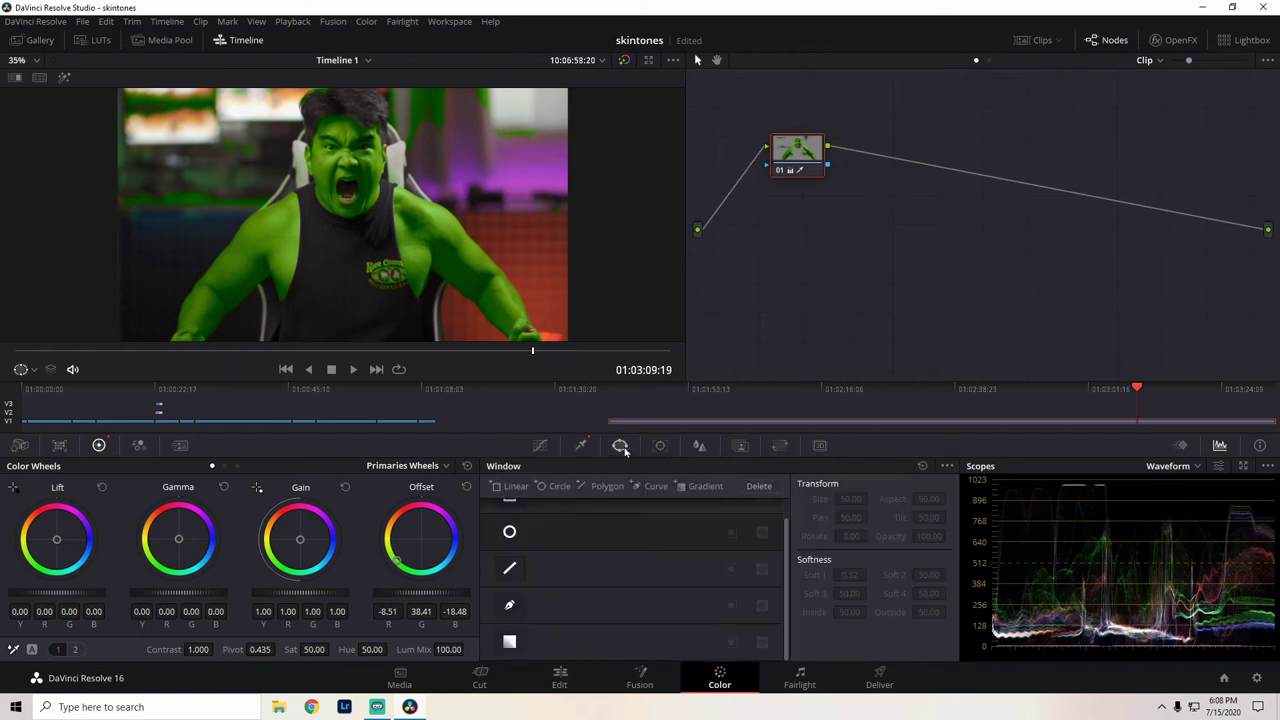
Step: Choose the custom Curve window tool in the Window palette
{"action": "scroll", "coordinate": [534, 512], "scroll_direction": "up", "scroll_amount": 1}
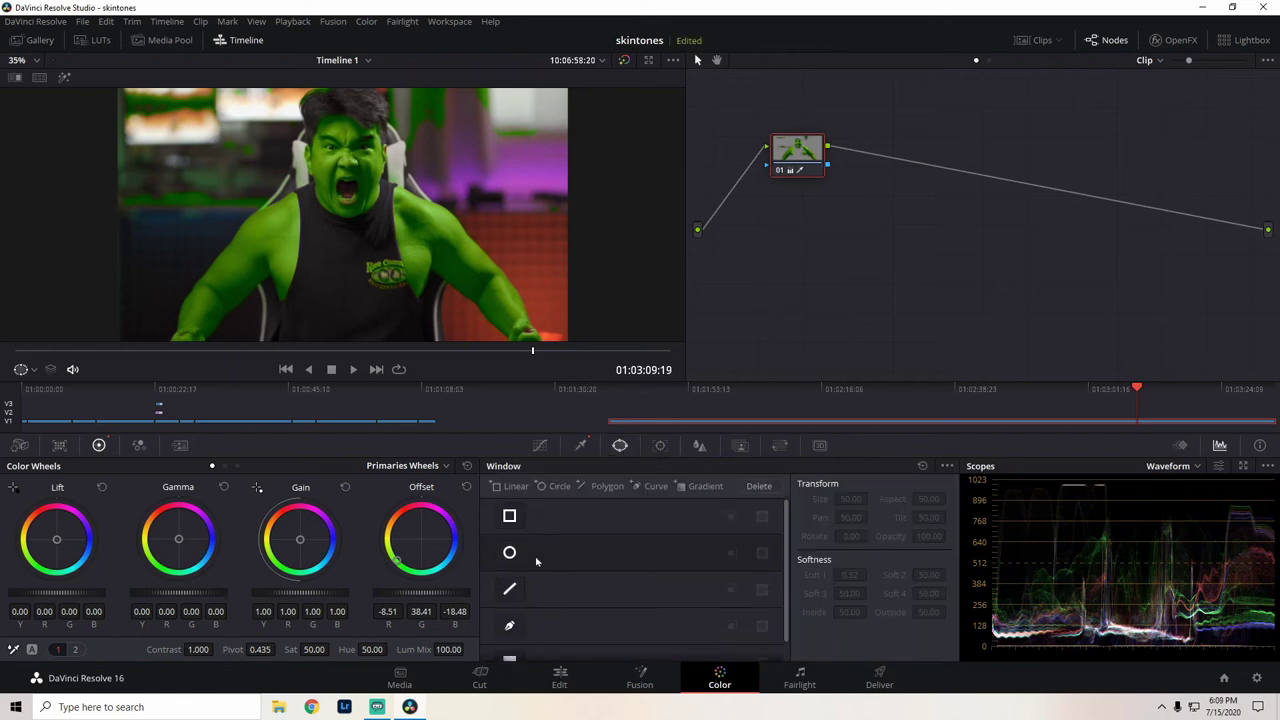
{"action": "scroll", "coordinate": [545, 600], "scroll_direction": "down", "scroll_amount": 1}
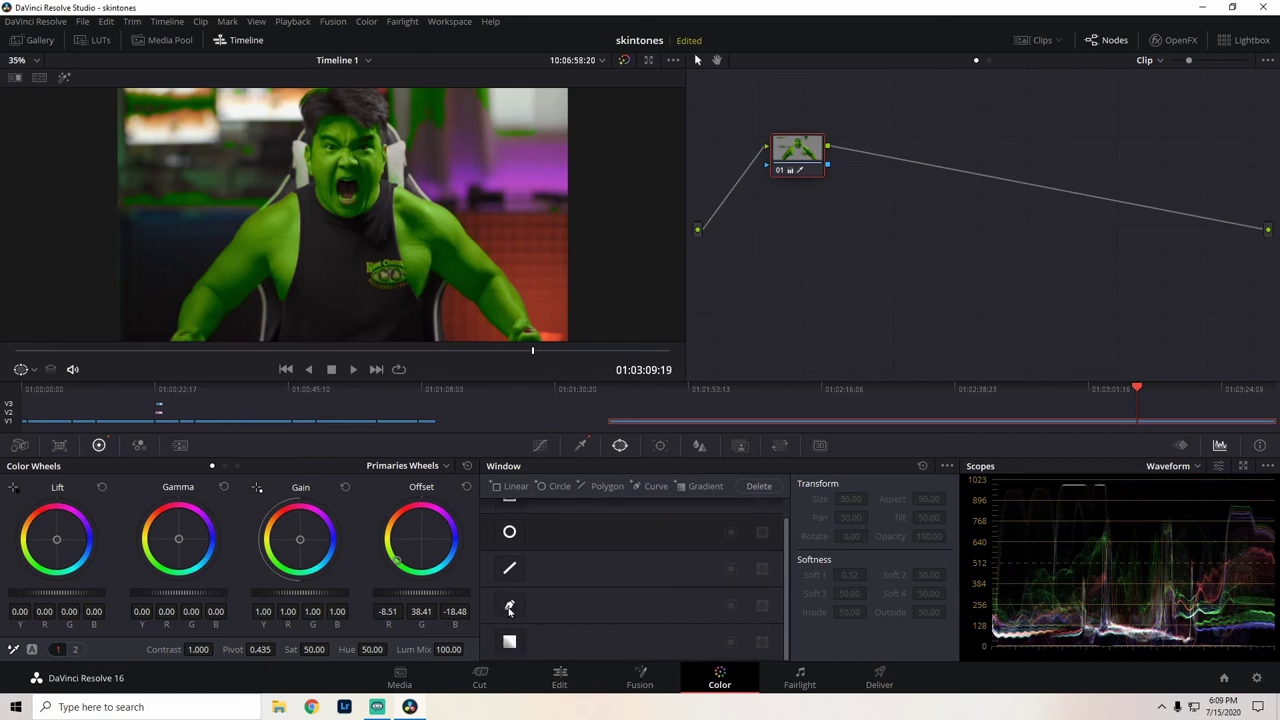
{"action": "scroll", "coordinate": [549, 607], "scroll_direction": "up", "scroll_amount": 1}
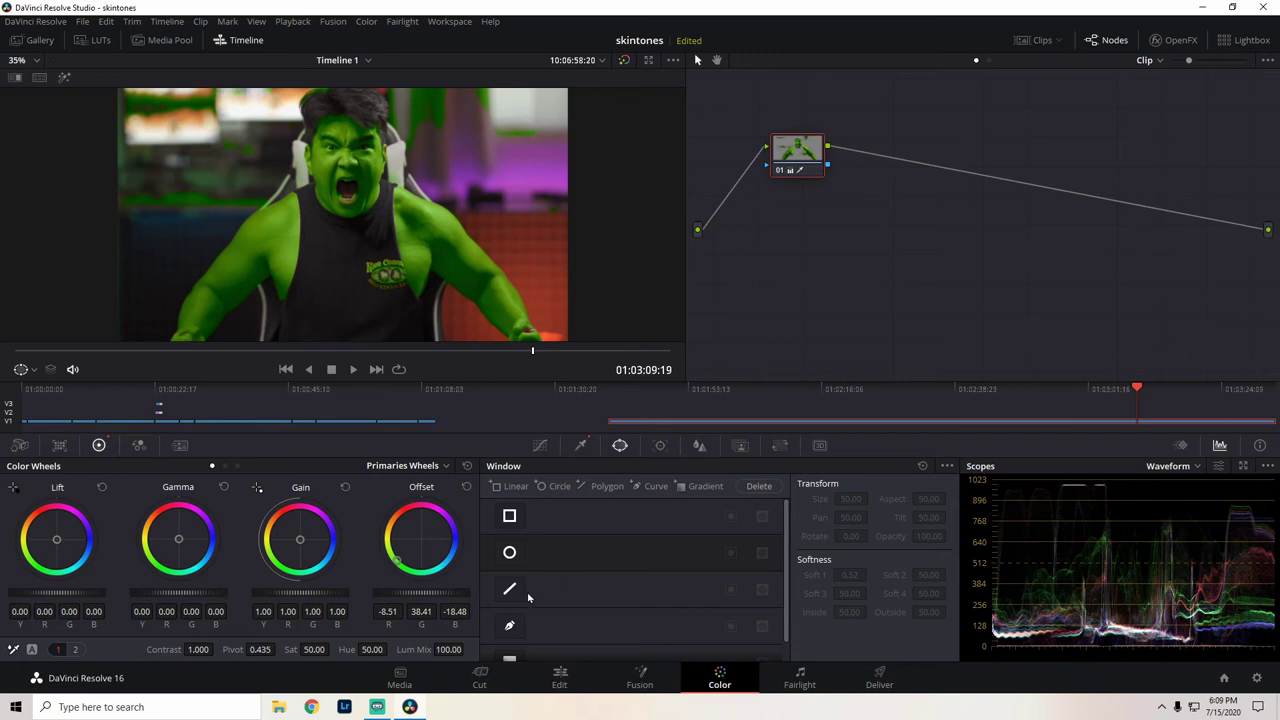
{"action": "scroll", "coordinate": [530, 595], "scroll_direction": "down", "scroll_amount": 1}
{"action": "scroll", "coordinate": [549, 571], "scroll_direction": "up", "scroll_amount": 1}
{"action": "scroll", "coordinate": [552, 575], "scroll_direction": "down", "scroll_amount": 1}
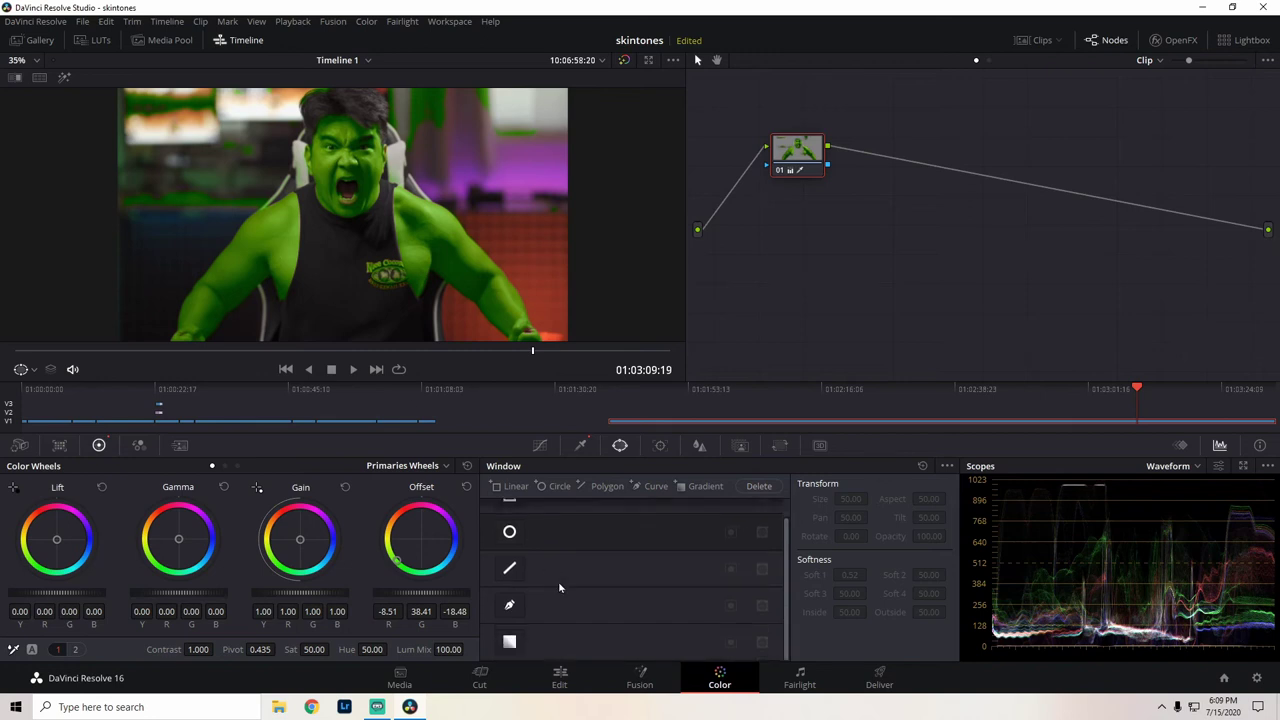
{"action": "left_click", "coordinate": [508, 607]}
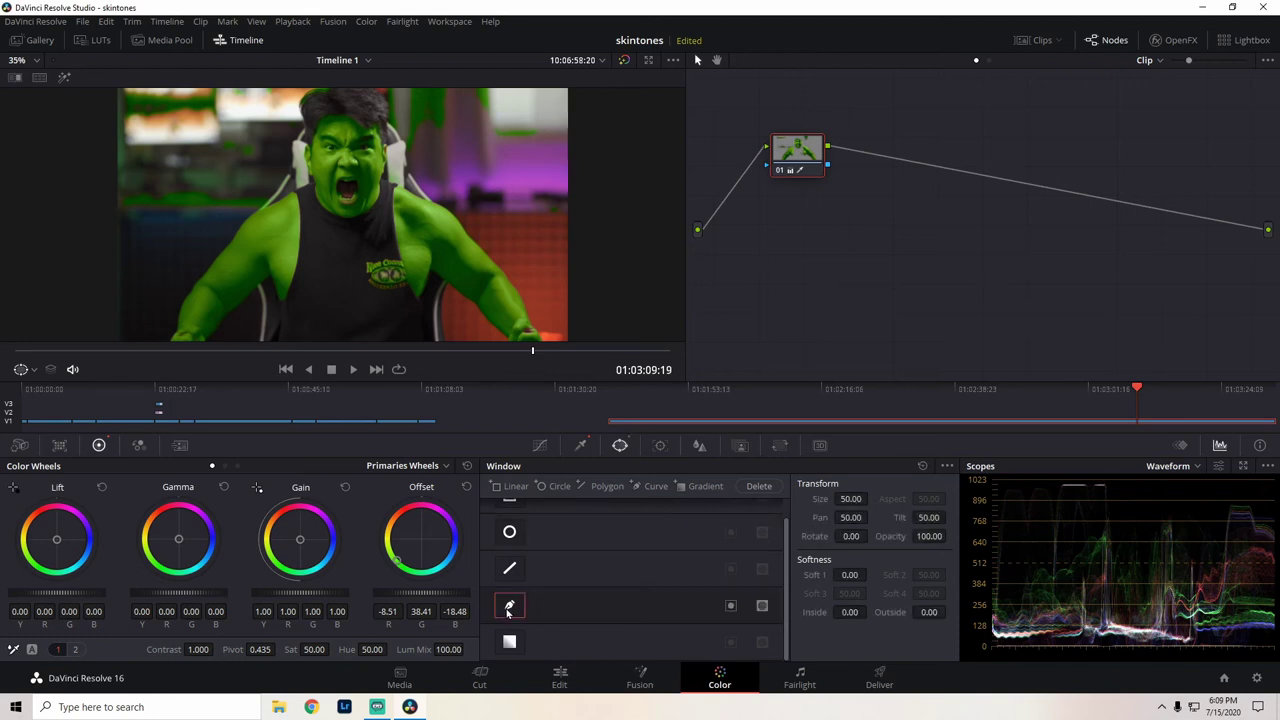
Step: Trace the window outline from the upper-left background along the shoulder and over the head
{"action": "scroll", "coordinate": [160, 268], "scroll_direction": "down", "scroll_amount": 1}
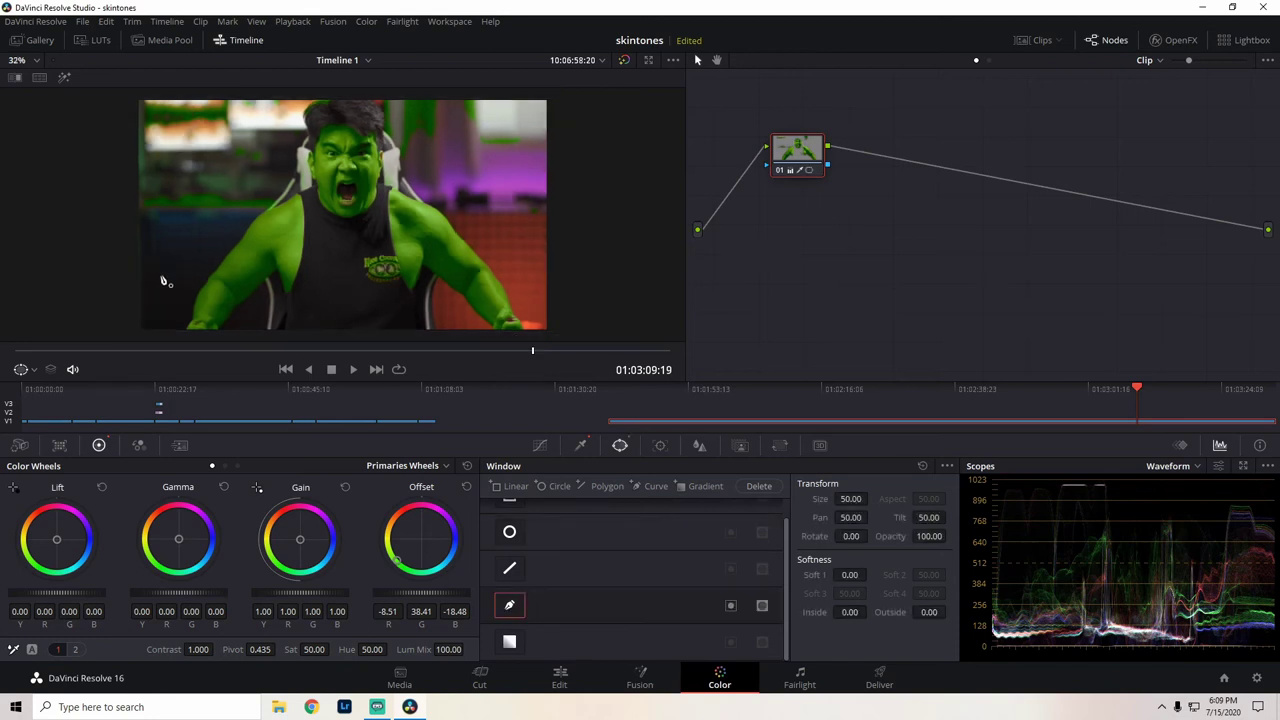
{"action": "left_click", "coordinate": [116, 93]}
{"action": "left_click", "coordinate": [116, 222]}
{"action": "left_click", "coordinate": [250, 218]}
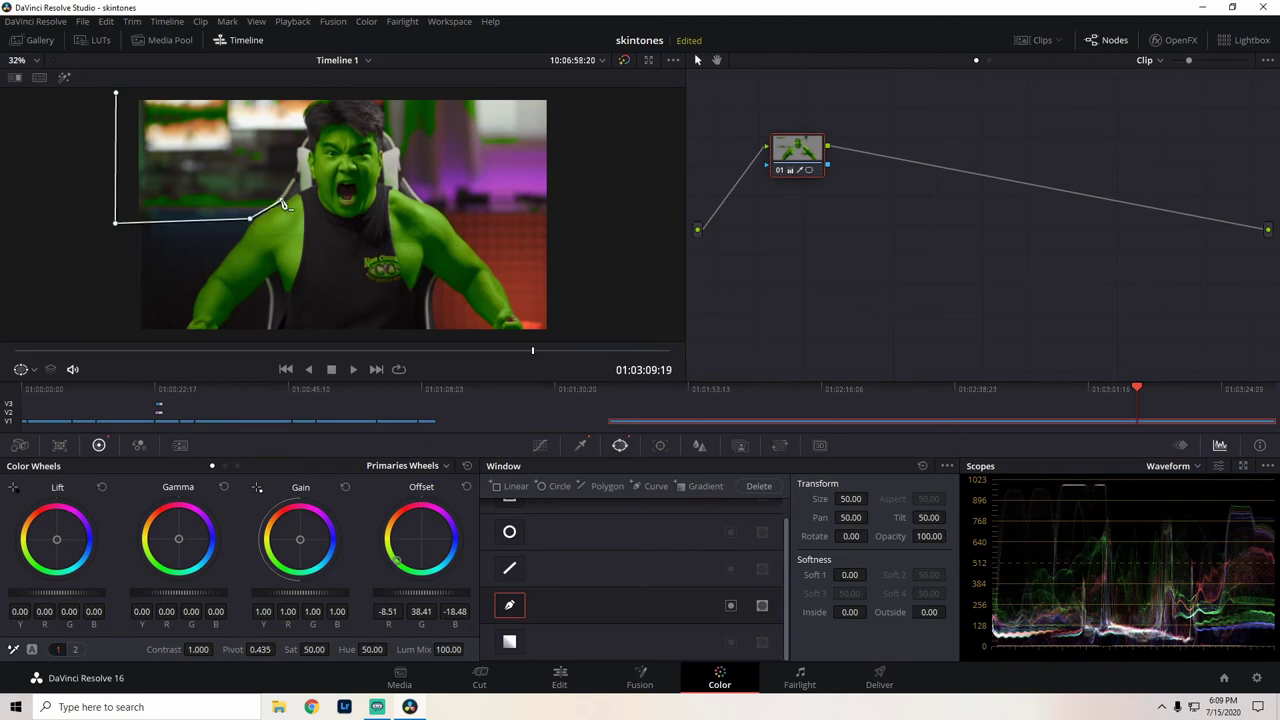
{"action": "left_click", "coordinate": [284, 201]}
{"action": "left_click", "coordinate": [300, 185]}
{"action": "left_click", "coordinate": [305, 150]}
{"action": "left_click", "coordinate": [312, 114]}
{"action": "left_click", "coordinate": [347, 97]}
{"action": "left_click", "coordinate": [117, 94]}
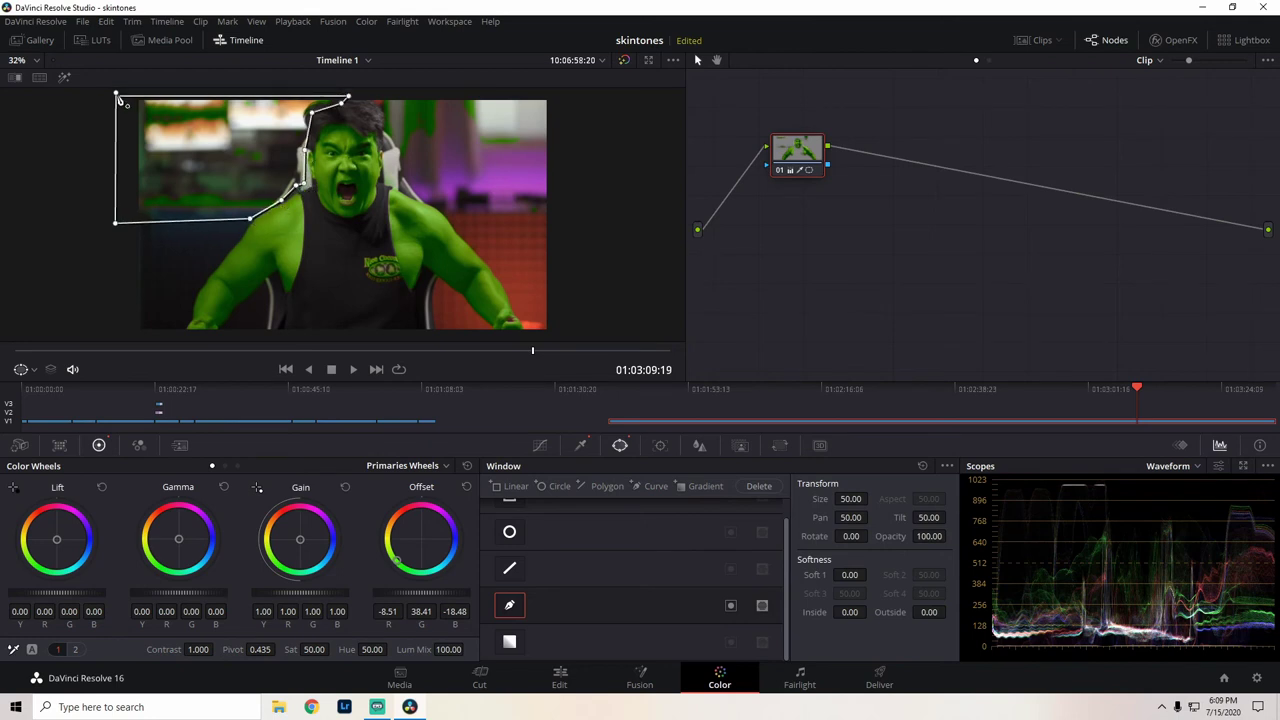
Step: Extend the outline across the right background and close it at the first point
{"action": "left_click", "coordinate": [395, 104]}
{"action": "left_click", "coordinate": [409, 165]}
{"action": "left_click", "coordinate": [492, 186]}
{"action": "left_click", "coordinate": [583, 114]}
{"action": "left_click", "coordinate": [535, 95]}
{"action": "left_click", "coordinate": [117, 94]}
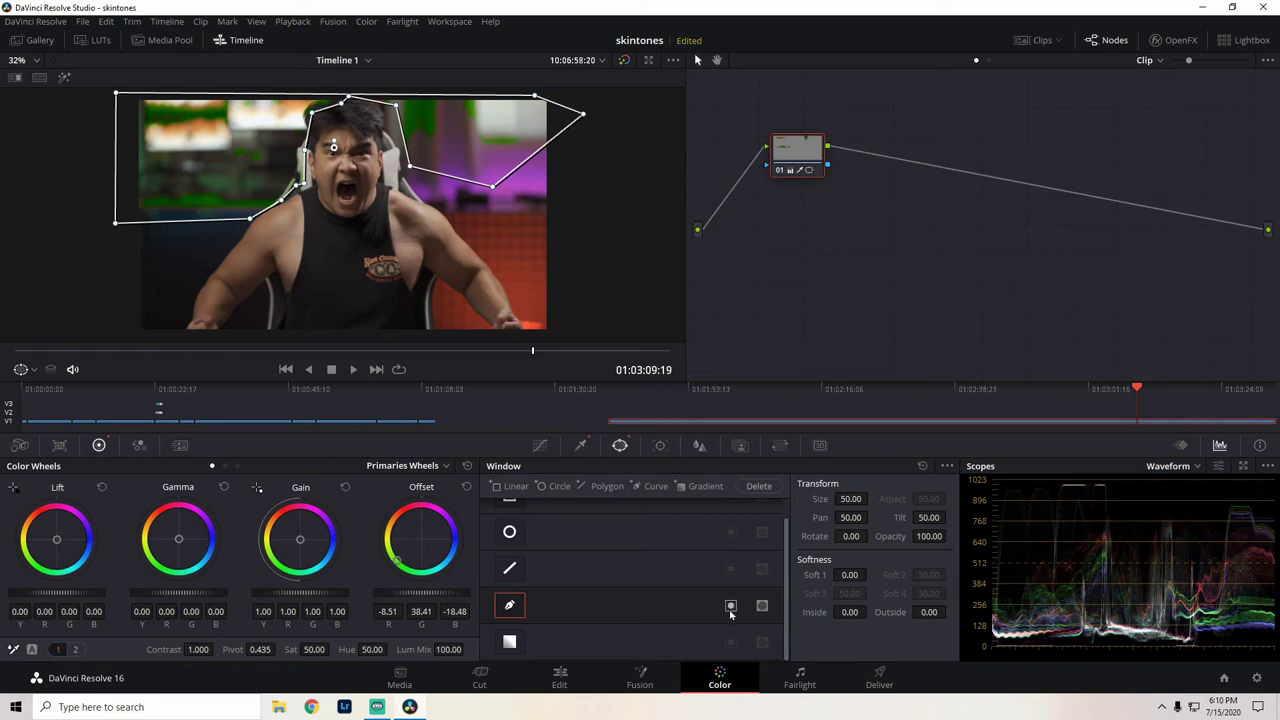
Step: Invert the custom window and pull the outline point near the head slightly left
{"action": "left_click", "coordinate": [731, 607]}
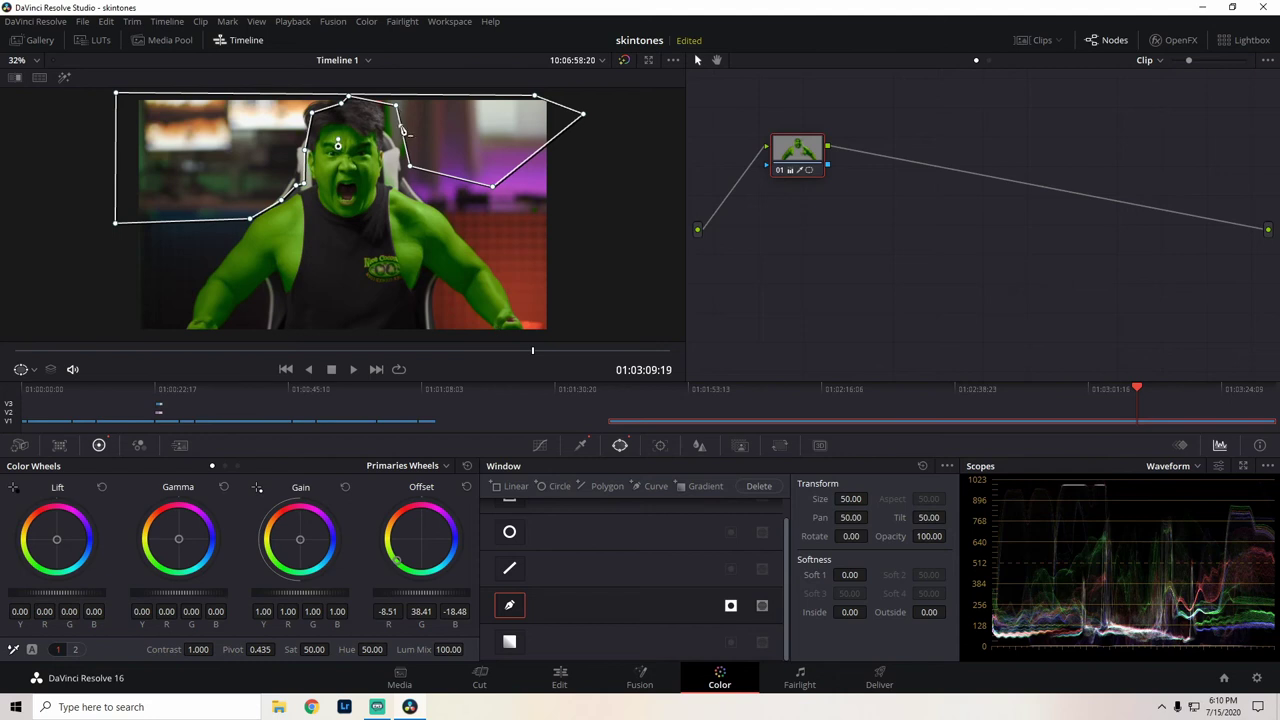
{"action": "left_click_drag", "start_coordinate": [404, 130], "coordinate": [386, 133]}
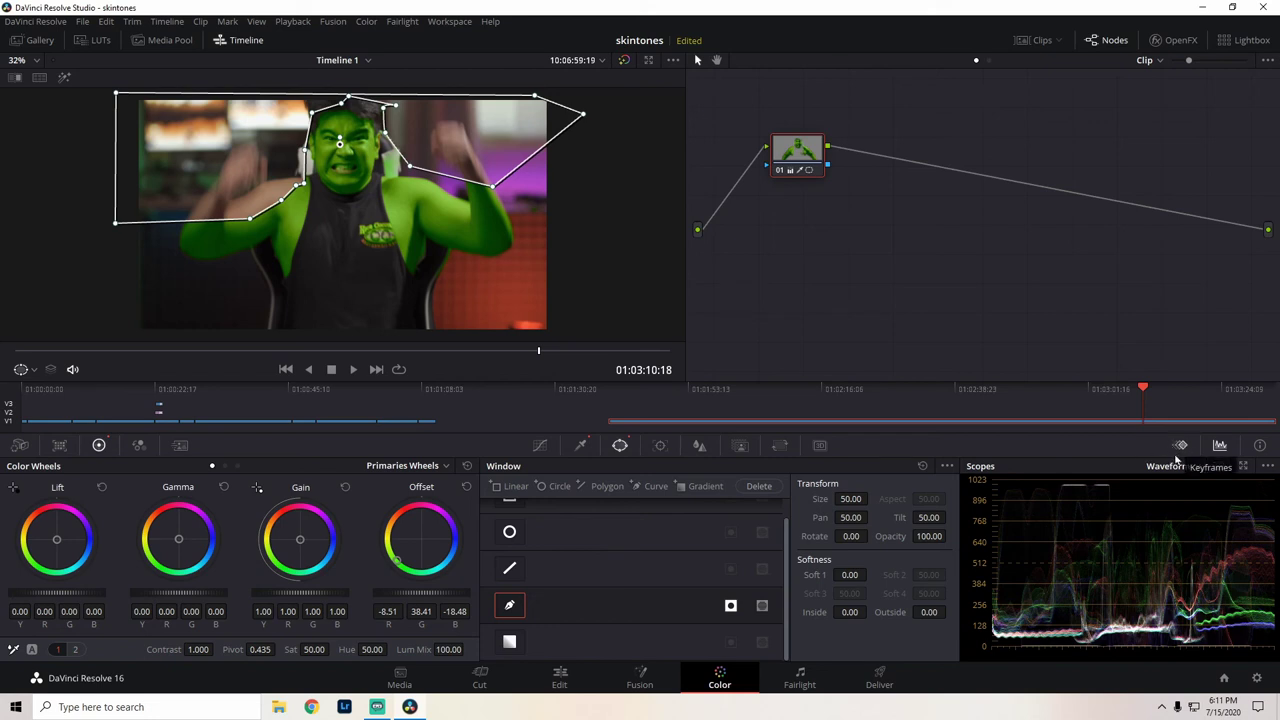
Step: Show the Keyframes timeline and scrub to the frame where the man raises both arms
{"action": "left_click", "coordinate": [1180, 447]}
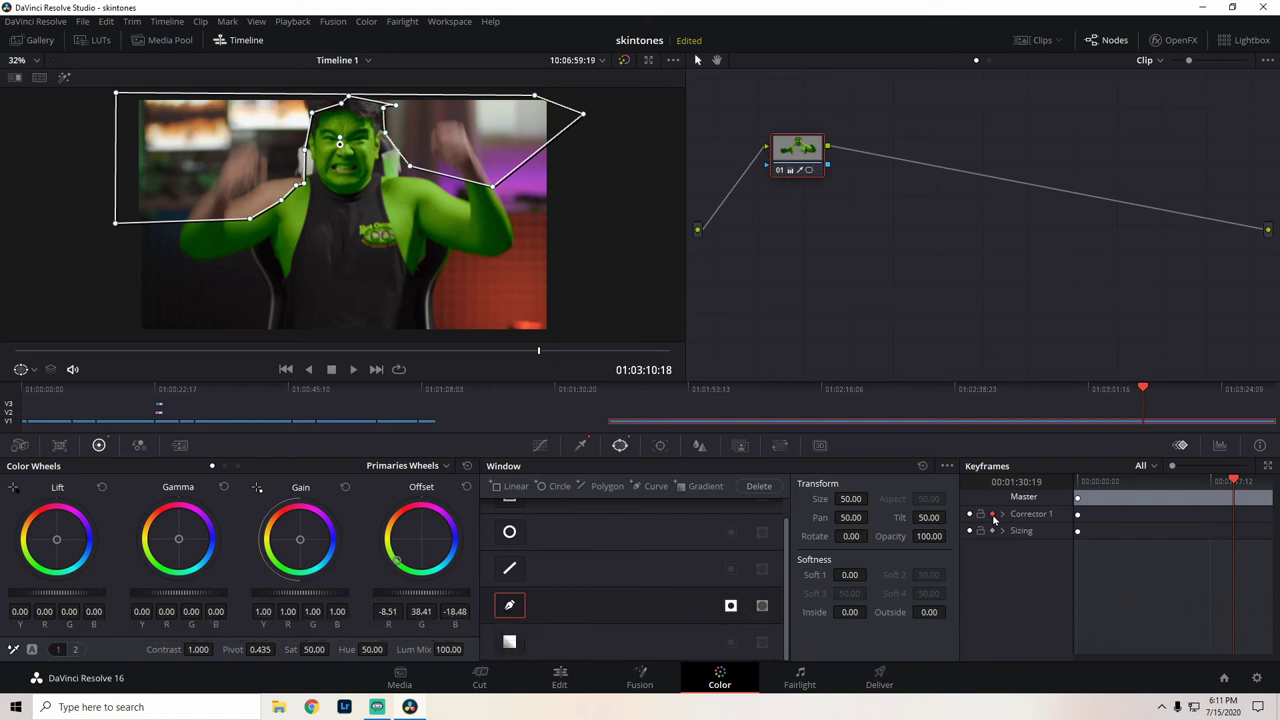
{"action": "left_click_drag", "start_coordinate": [1233, 482], "coordinate": [1238, 496]}
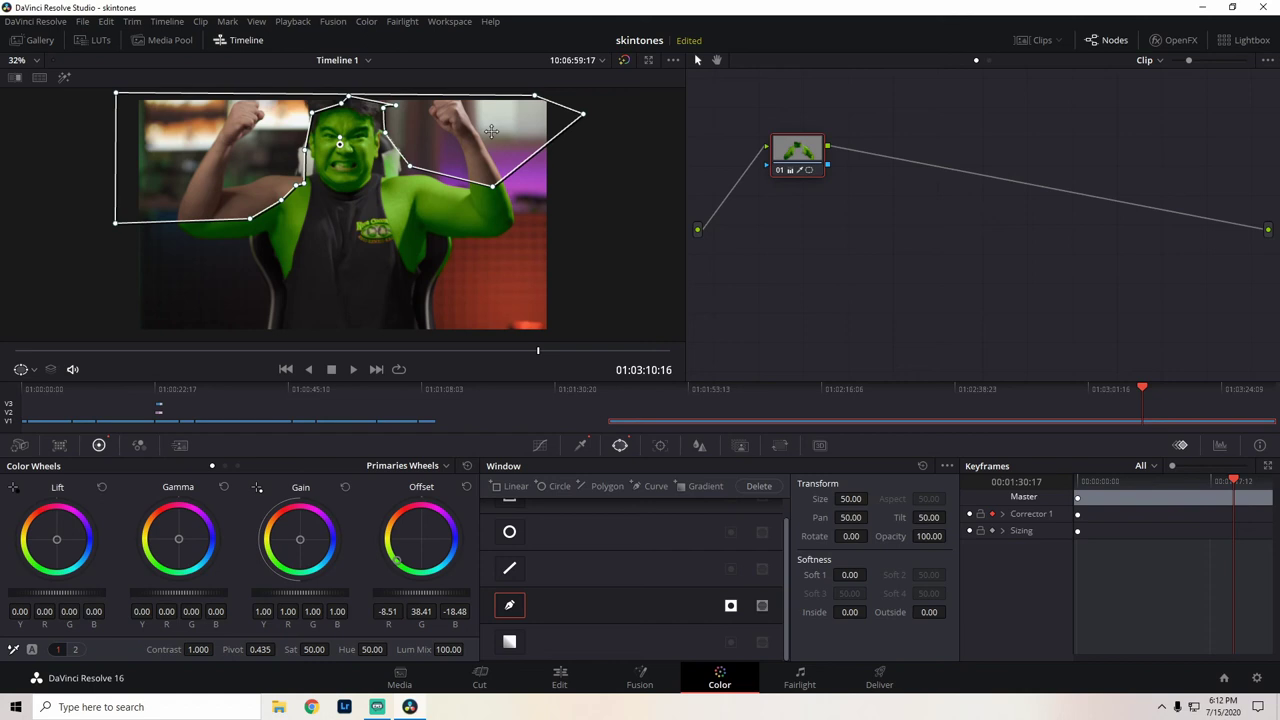
Step: Keyframe the window, then reshape it around the raised left arm and right fist one frame later
{"action": "left_click_drag", "start_coordinate": [491, 131], "coordinate": [490, 131]}
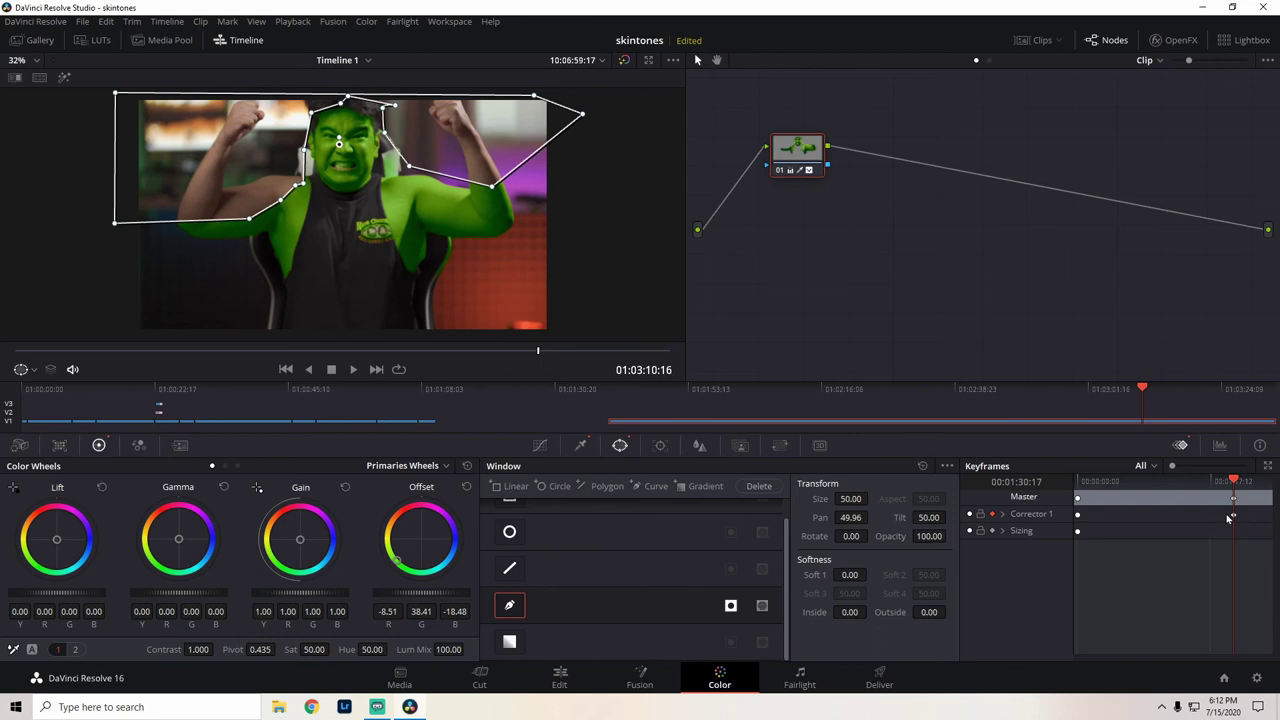
{"action": "key", "text": "Right"}
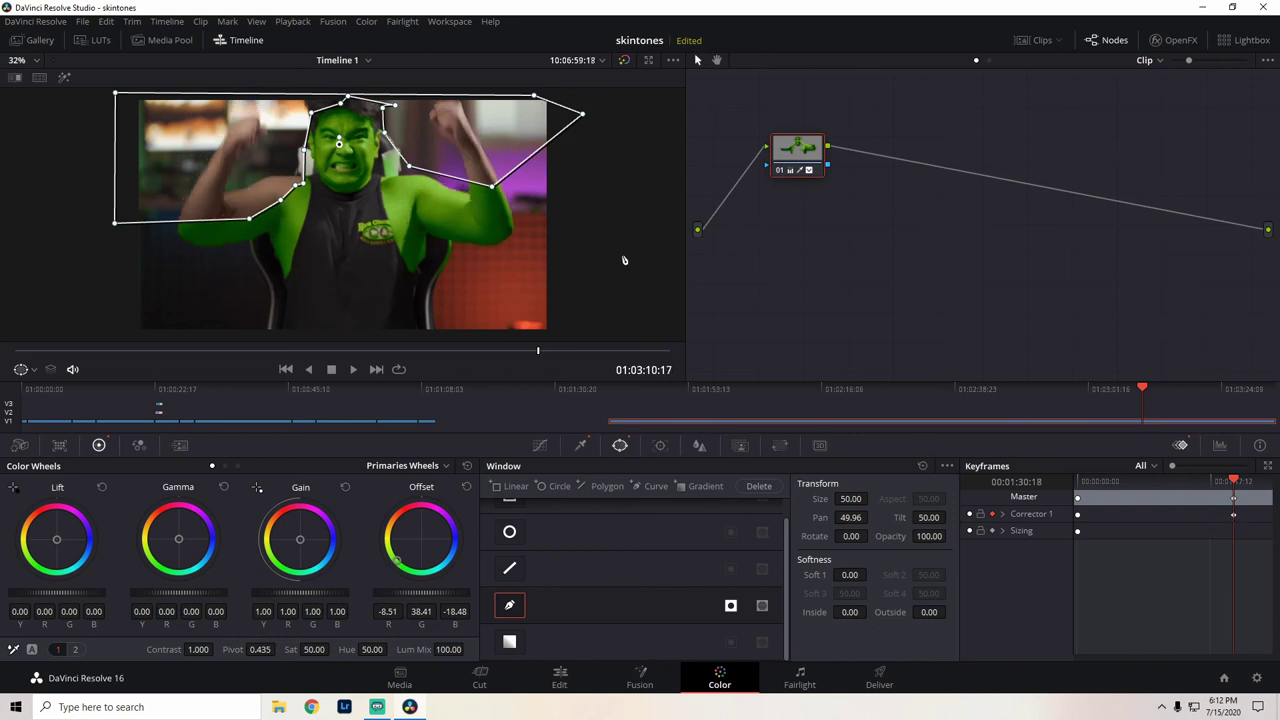
{"action": "left_click_drag", "start_coordinate": [251, 223], "coordinate": [253, 110]}
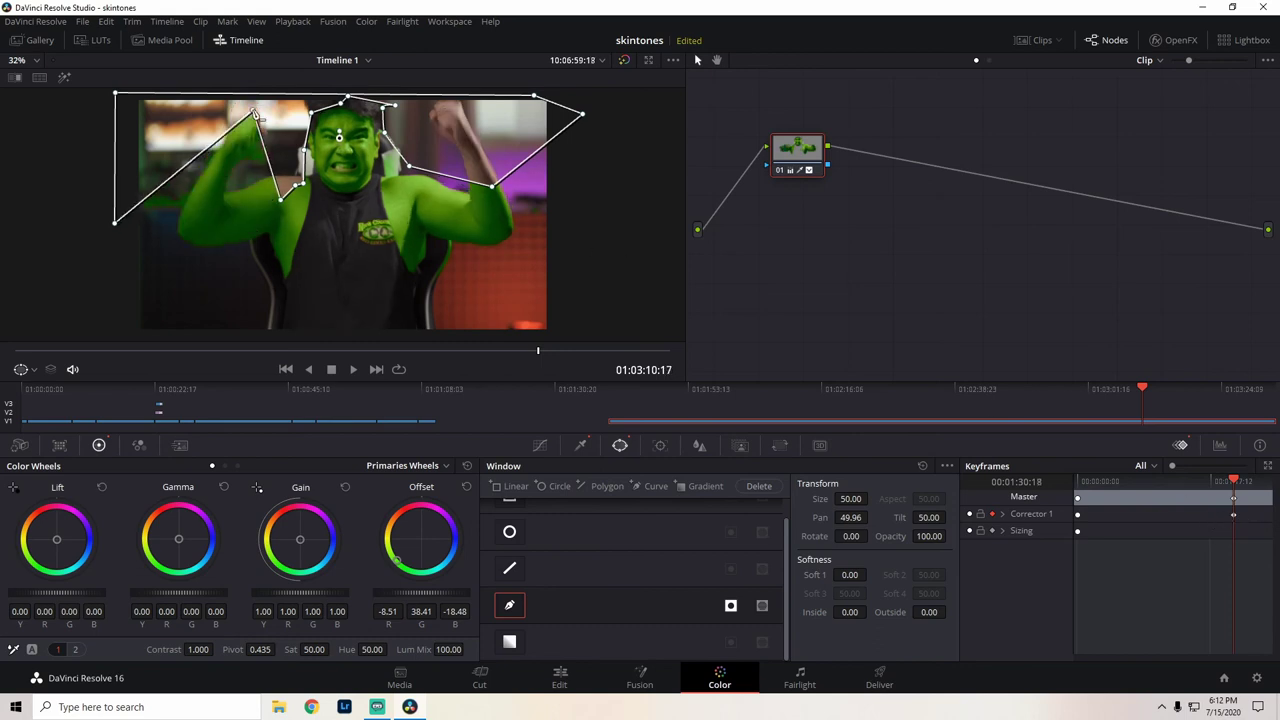
{"action": "left_click_drag", "start_coordinate": [175, 180], "coordinate": [183, 194]}
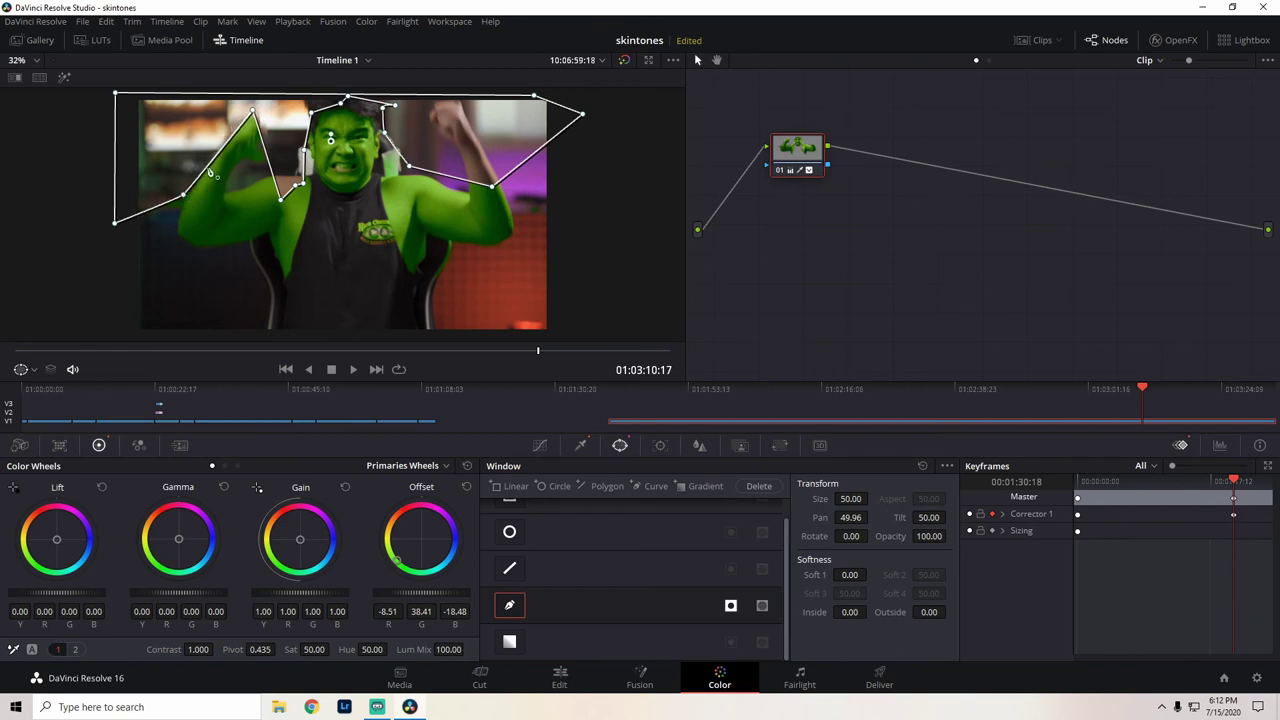
{"action": "left_click_drag", "start_coordinate": [264, 150], "coordinate": [233, 125]}
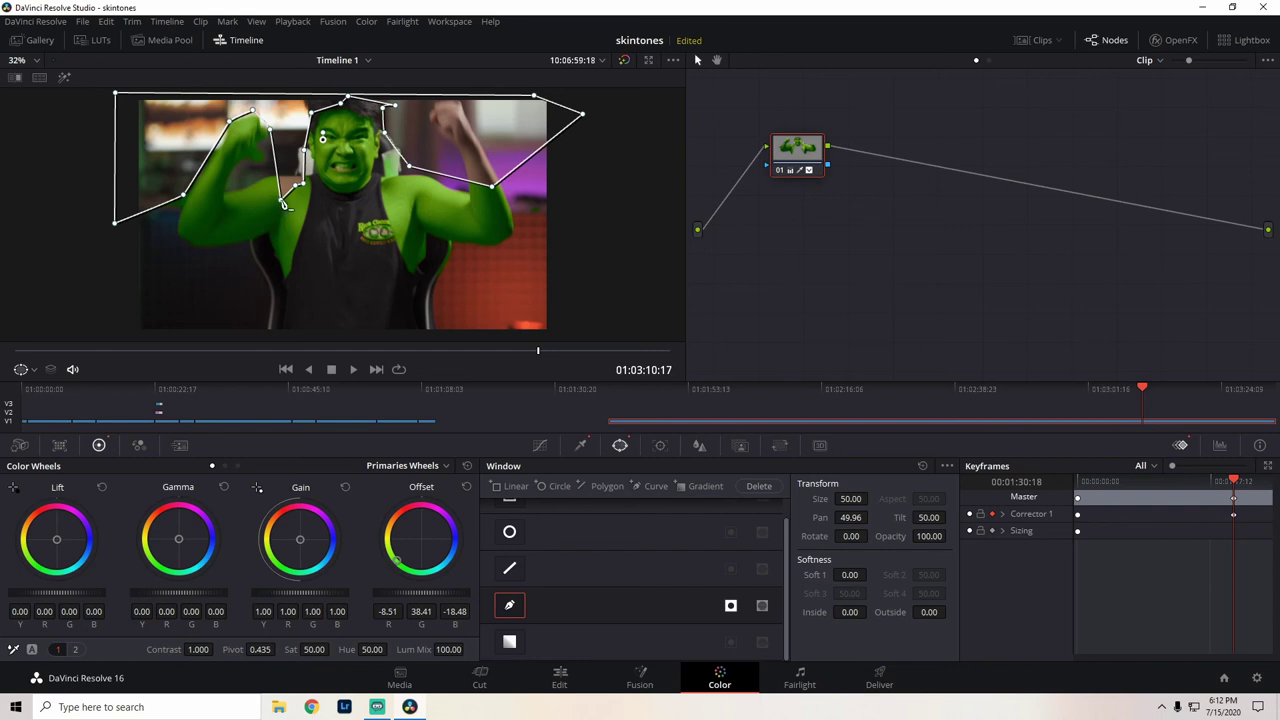
{"action": "left_click_drag", "start_coordinate": [282, 200], "coordinate": [301, 167]}
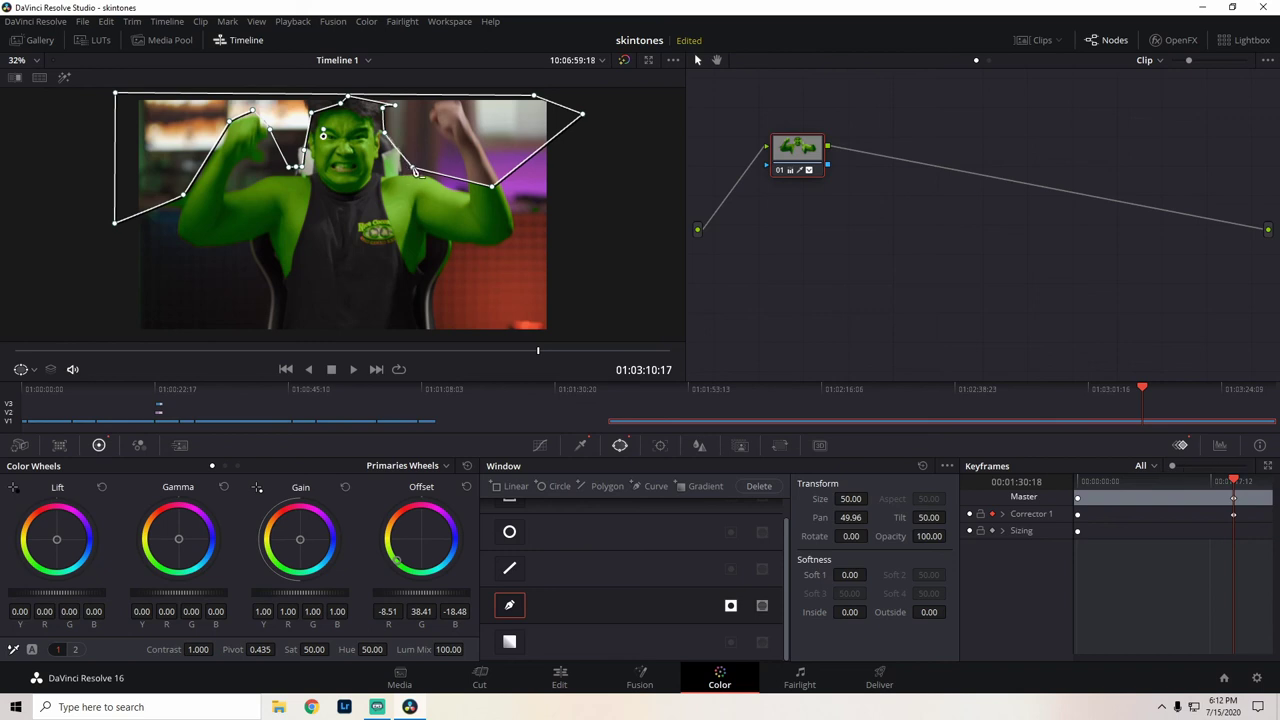
{"action": "mouse_move", "coordinate": [493, 186]}
{"action": "left_mouse_down"}
{"action": "mouse_move", "coordinate": [428, 121]}
{"action": "mouse_move", "coordinate": [440, 101]}
{"action": "mouse_move", "coordinate": [497, 140]}
{"action": "mouse_move", "coordinate": [508, 175]}
{"action": "left_mouse_up"}
Step: Over the next three frames, pull the window's points down to follow the lowering arms
{"action": "key", "text": "Right"}
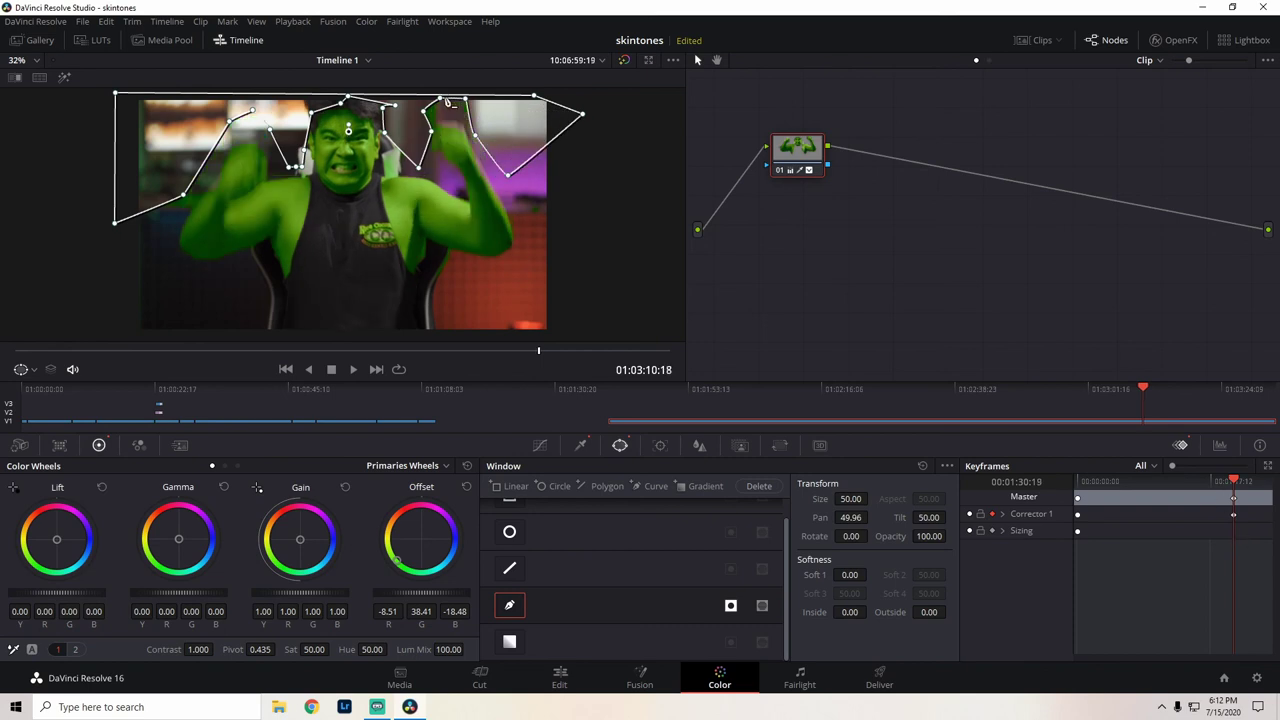
{"action": "left_click_drag", "start_coordinate": [462, 98], "coordinate": [461, 124]}
{"action": "key", "text": "Right"}
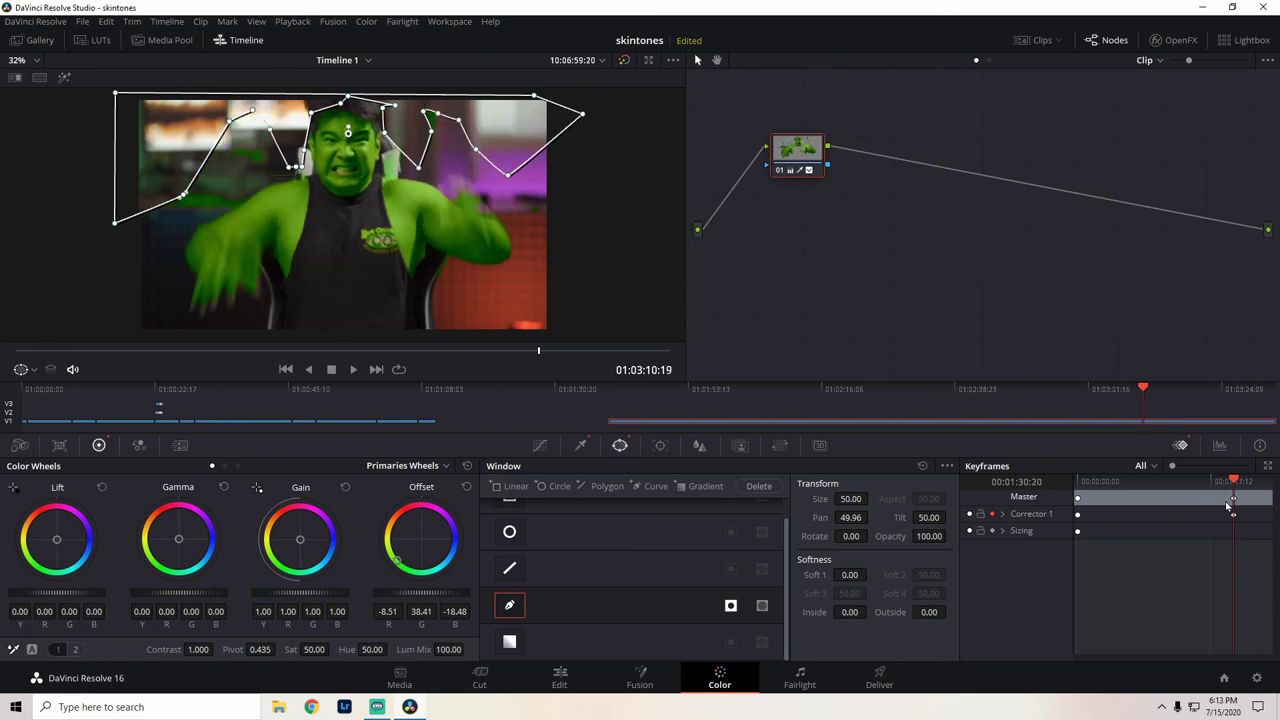
{"action": "key", "text": "Right"}
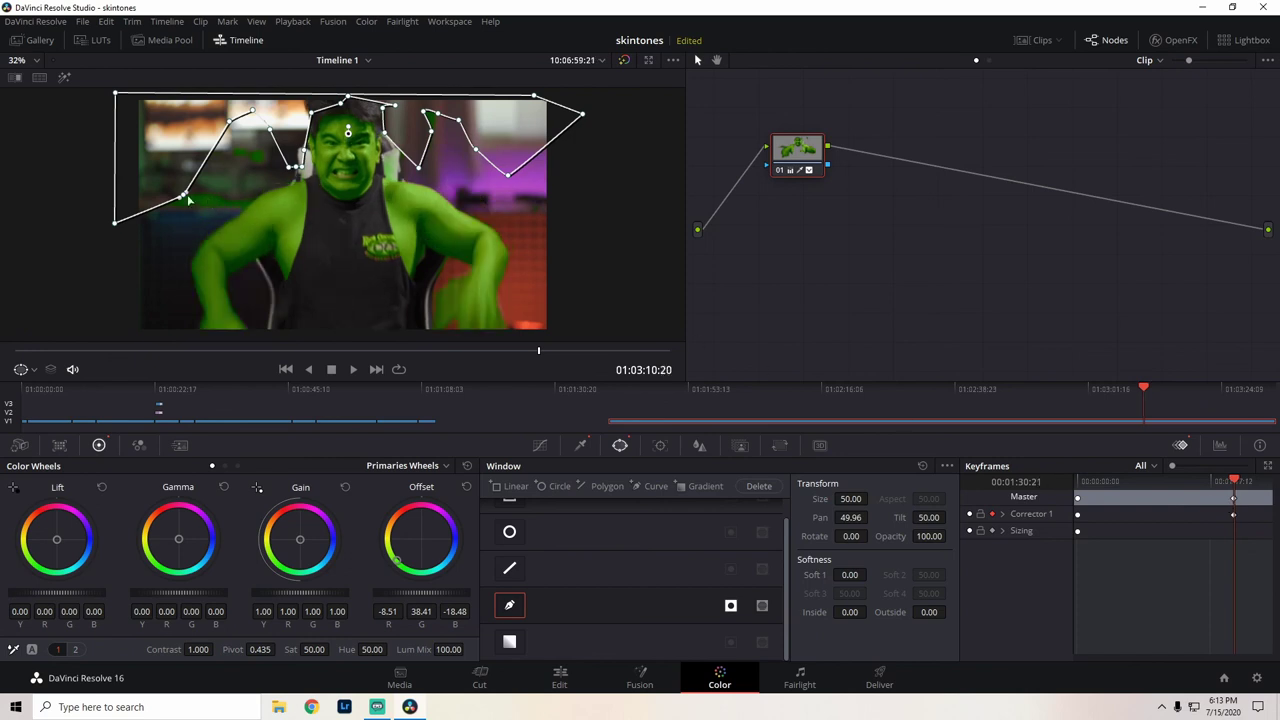
{"action": "left_click_drag", "start_coordinate": [184, 195], "coordinate": [190, 234]}
{"action": "left_click_drag", "start_coordinate": [232, 127], "coordinate": [263, 195]}
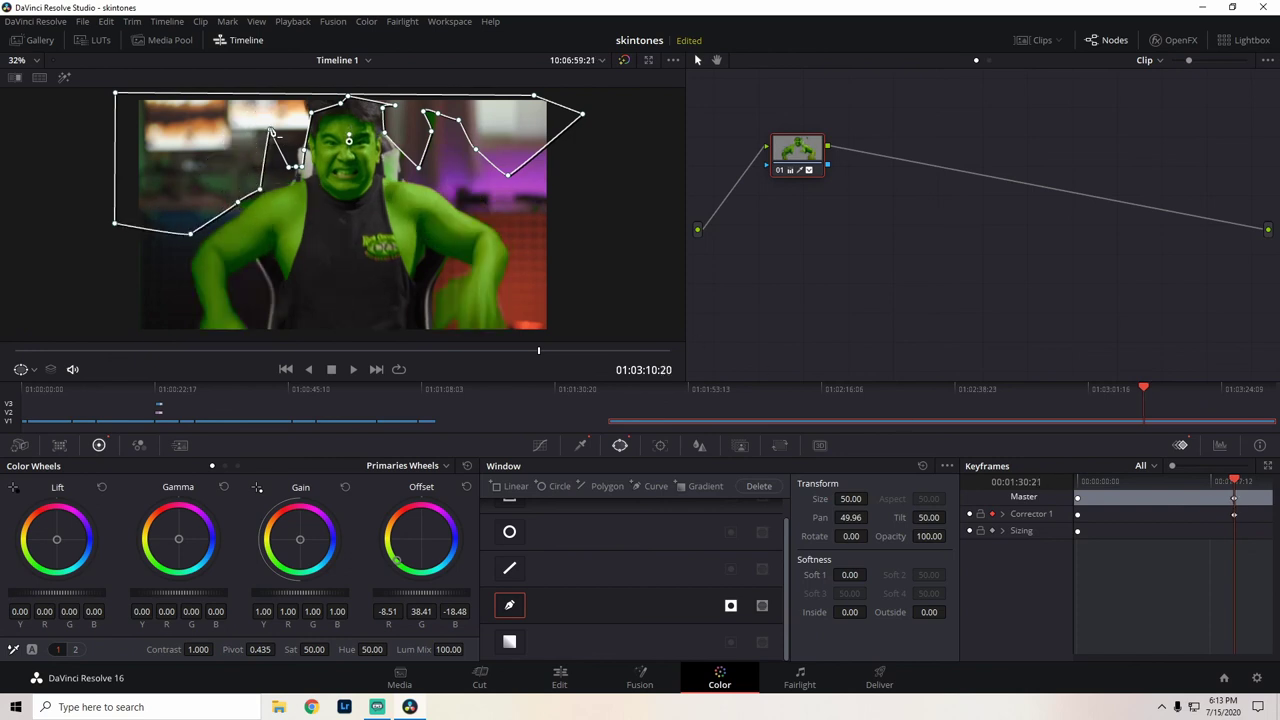
{"action": "left_click_drag", "start_coordinate": [270, 131], "coordinate": [293, 182]}
{"action": "left_click_drag", "start_coordinate": [431, 118], "coordinate": [442, 131]}
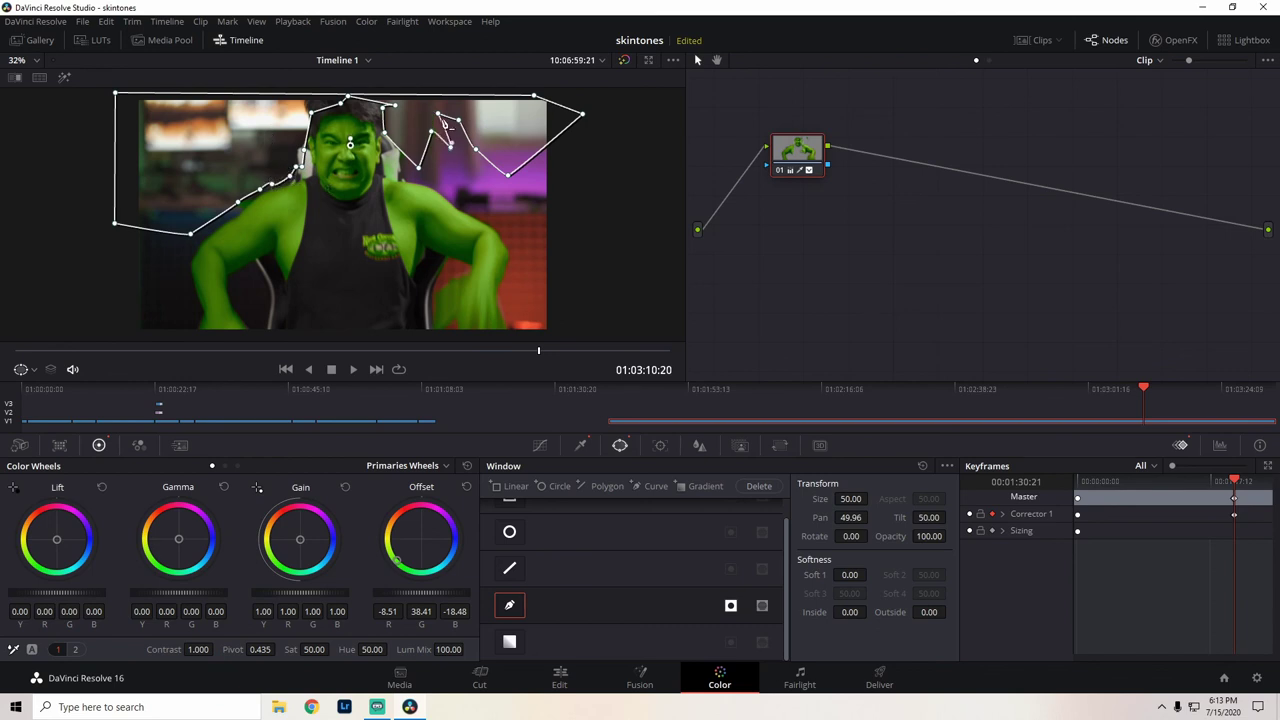